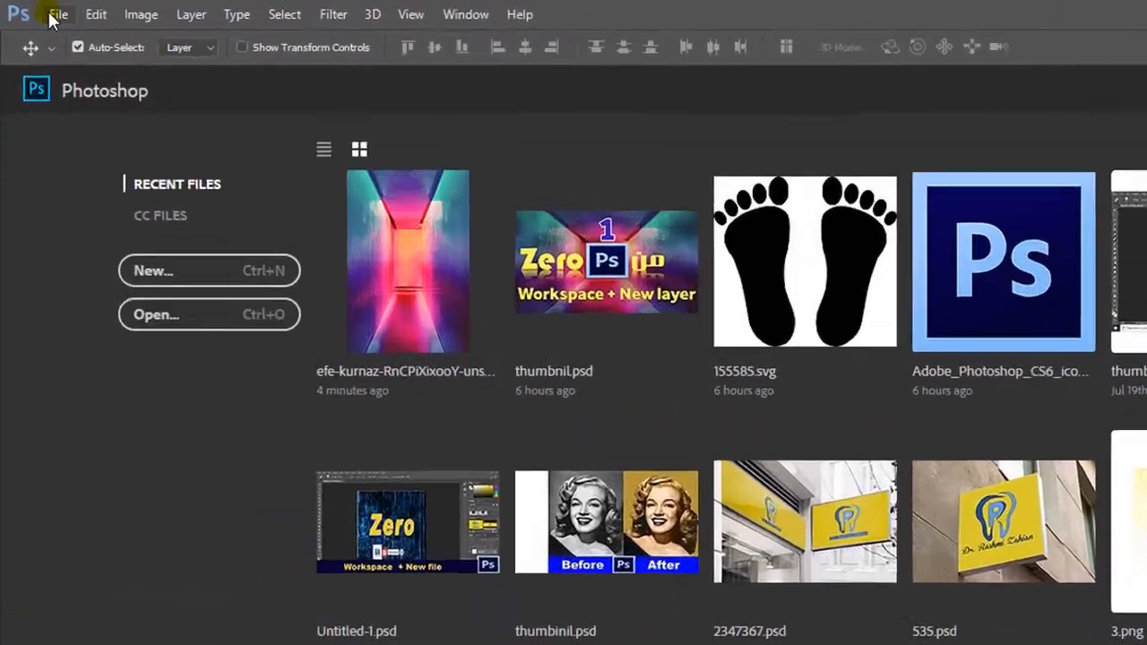
Start a new document and name it test.
left_click(44, 12)
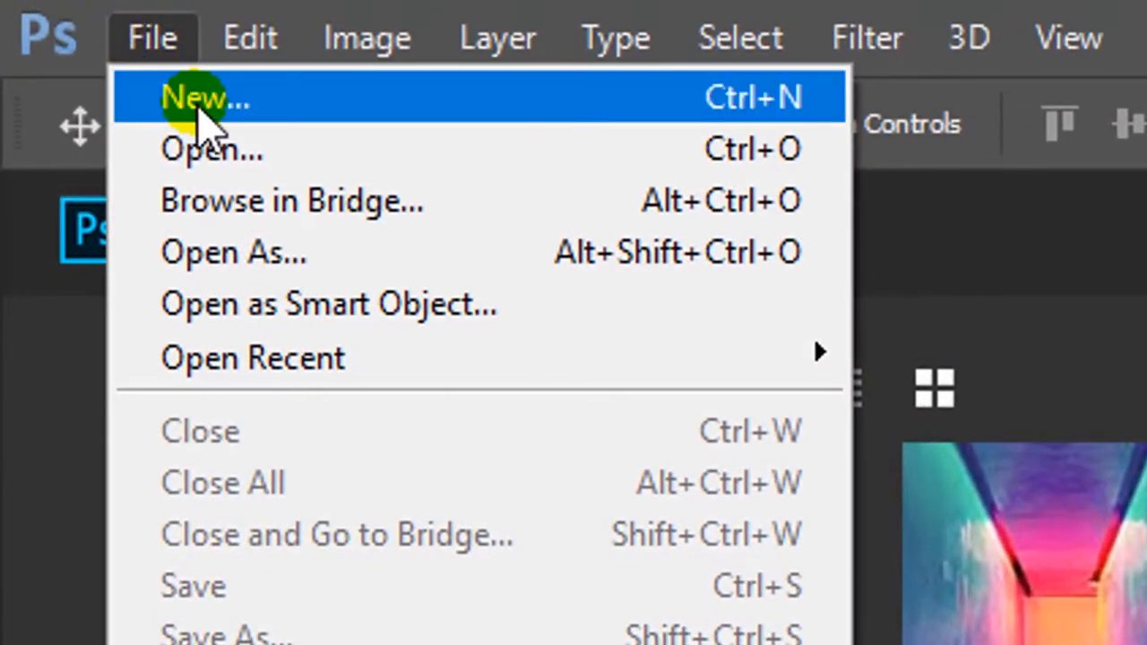
left_click(182, 97)
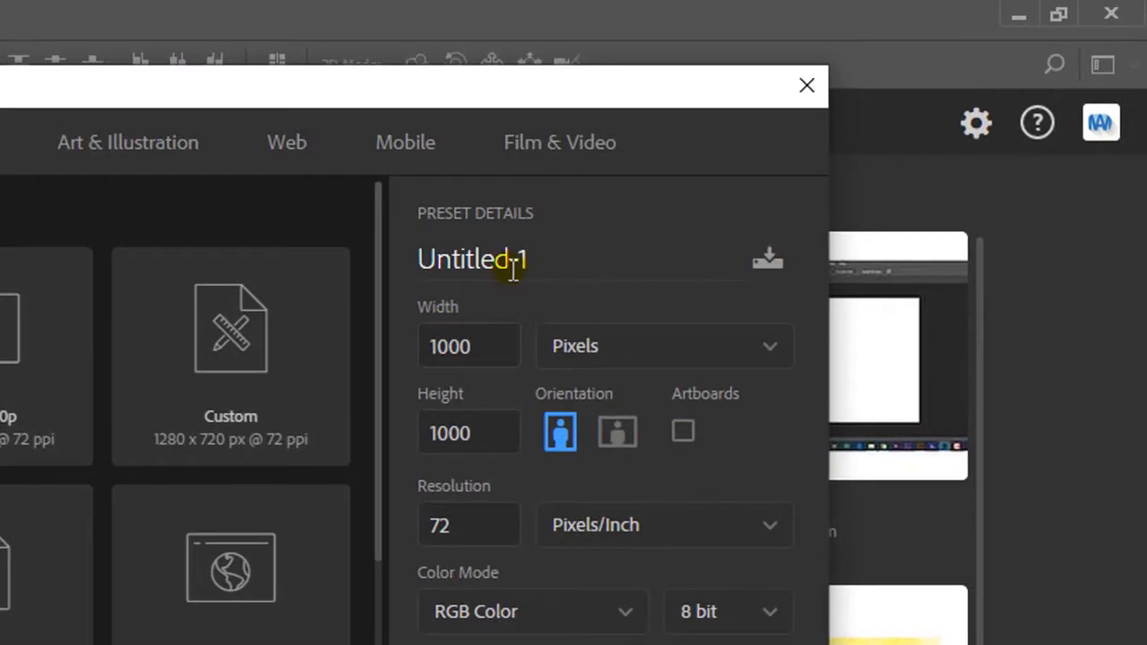
left_click(513, 260)
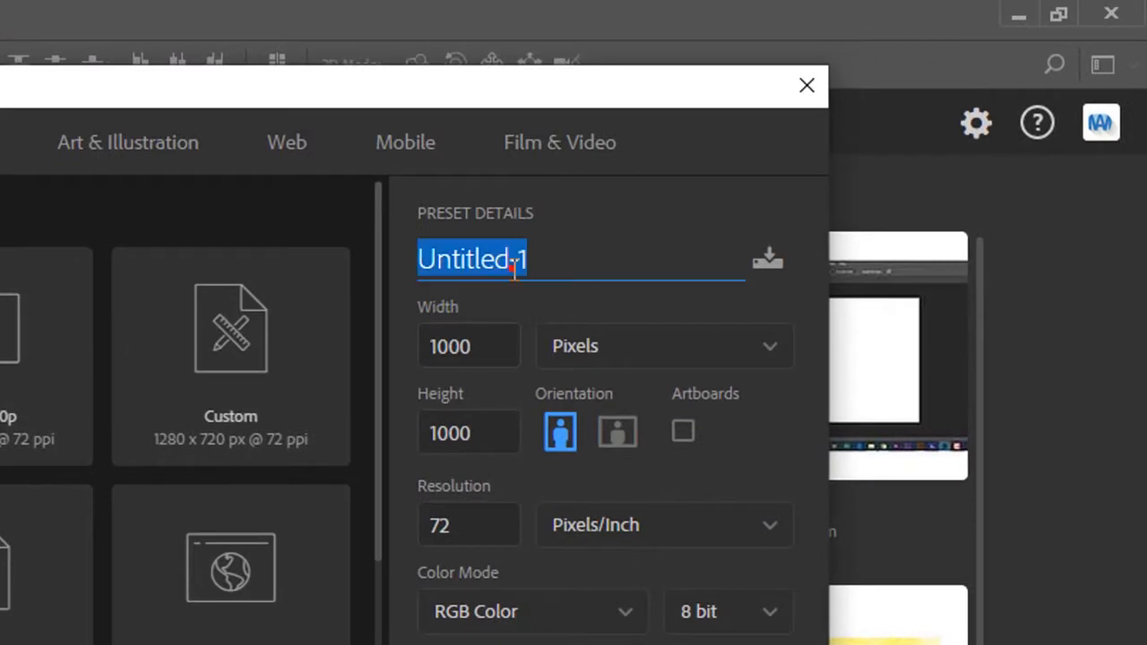
type("te")
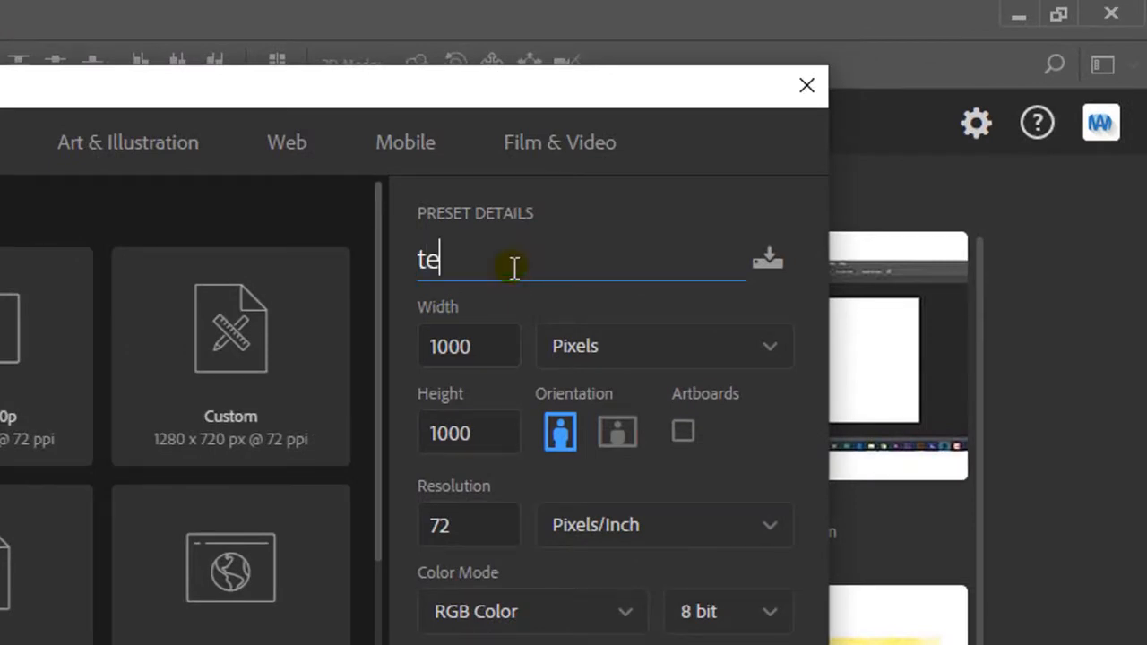
type("st")
key("Tab")
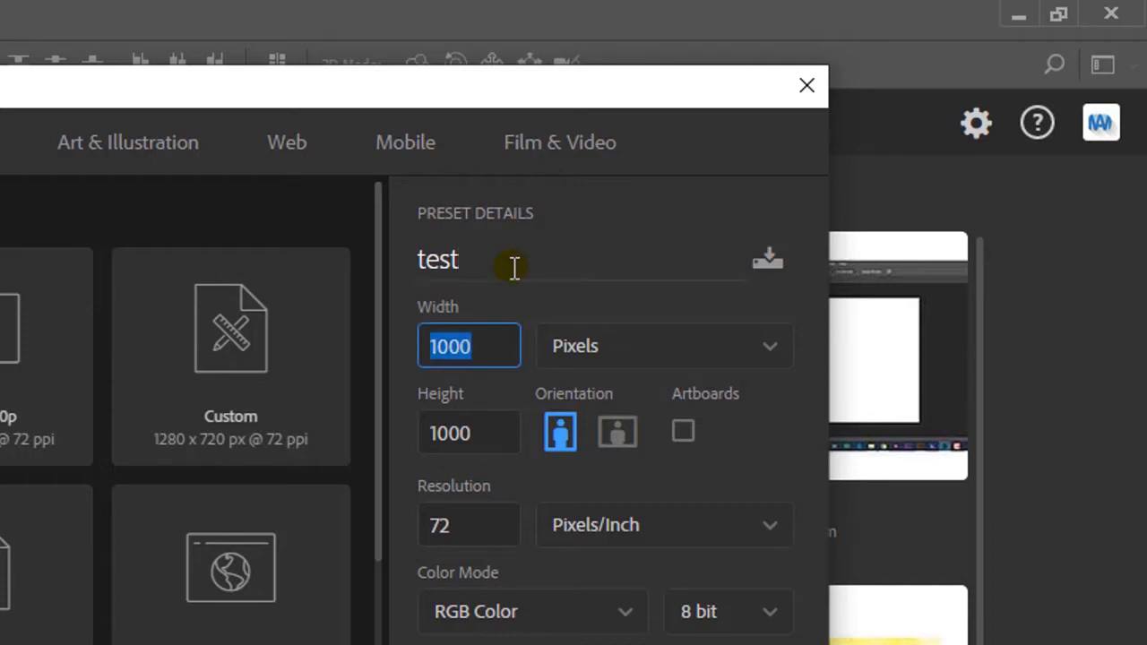
Set the new document's width and height to 2000 pixels each and create it.
type("2000")
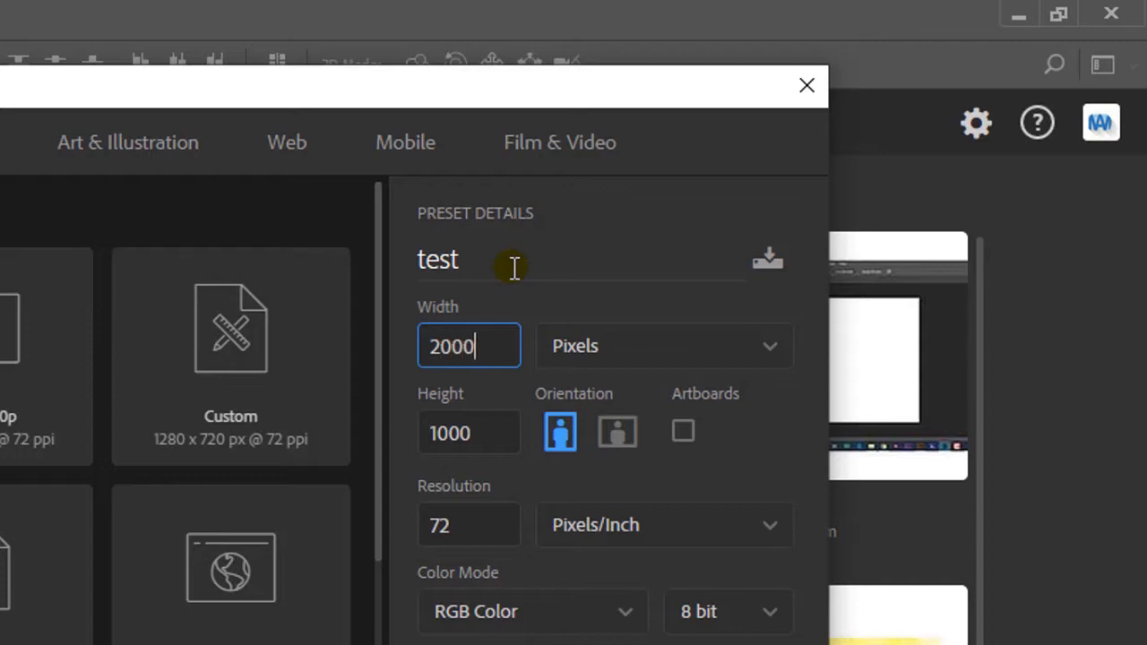
key("Tab")
type("20")
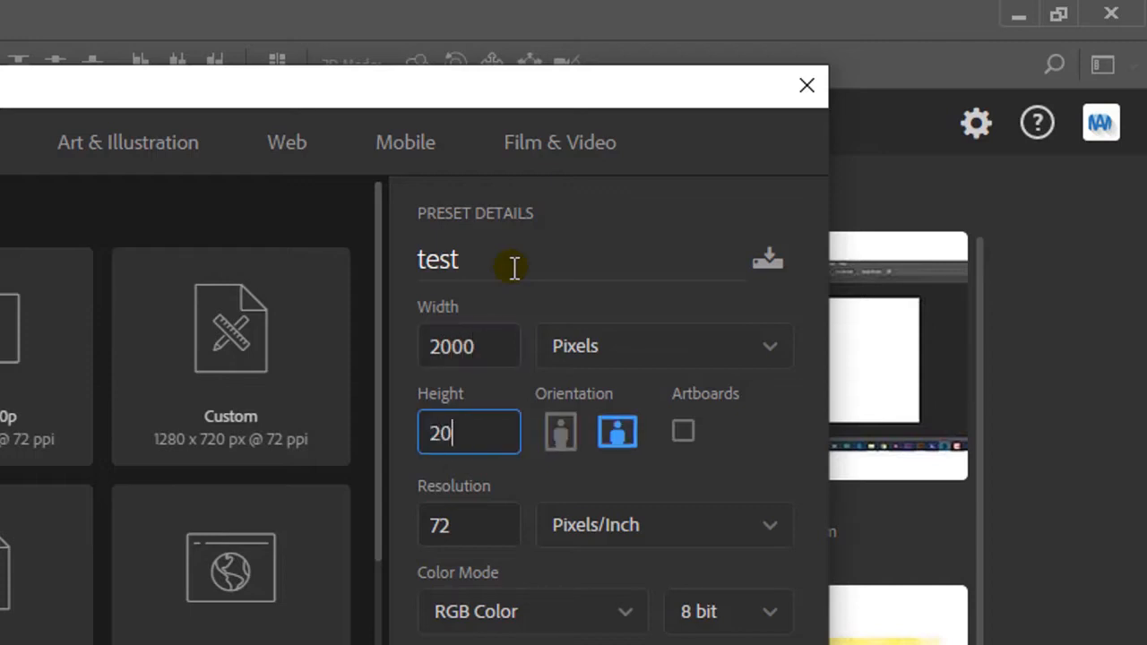
type("00")
key("Tab")
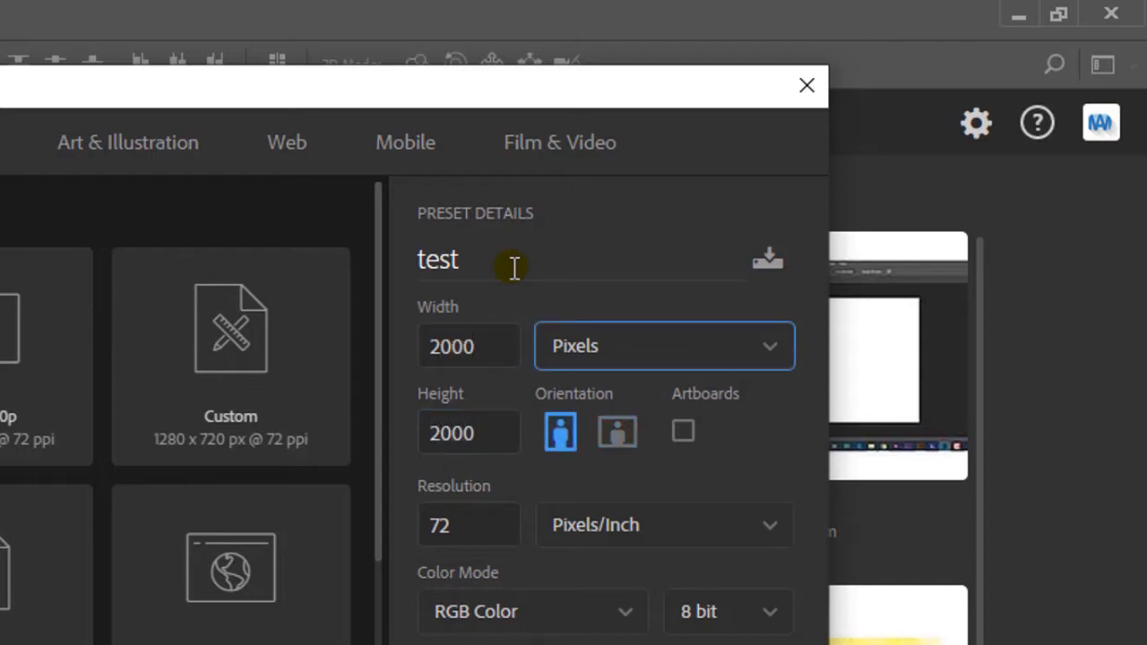
key("Tab")
key("Tab")
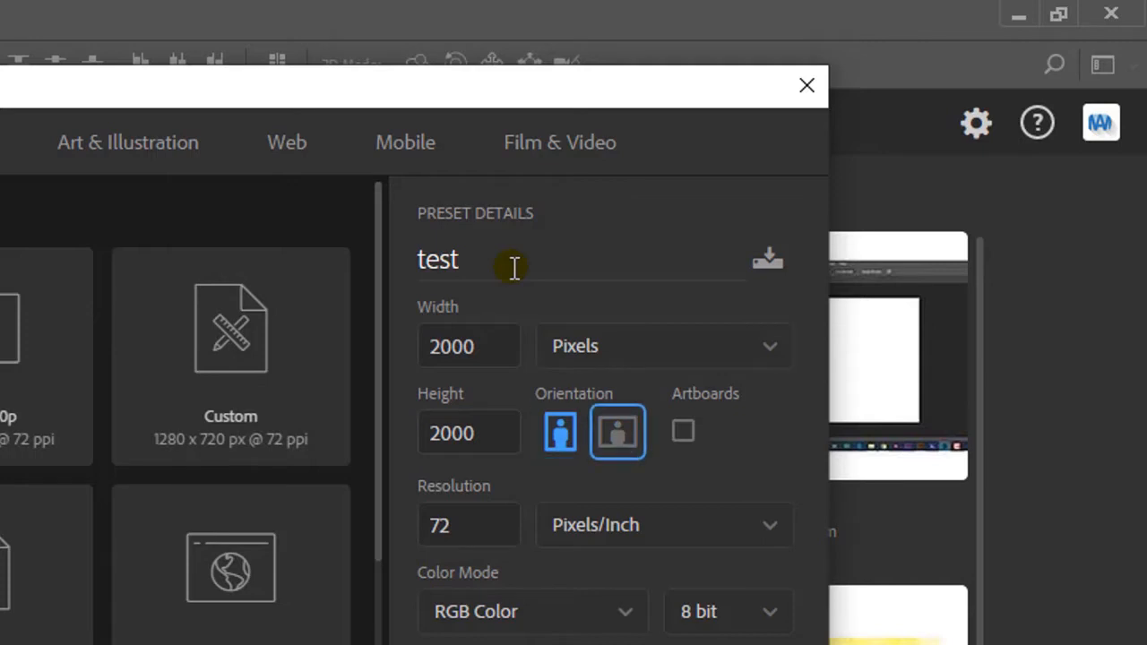
left_click(457, 532)
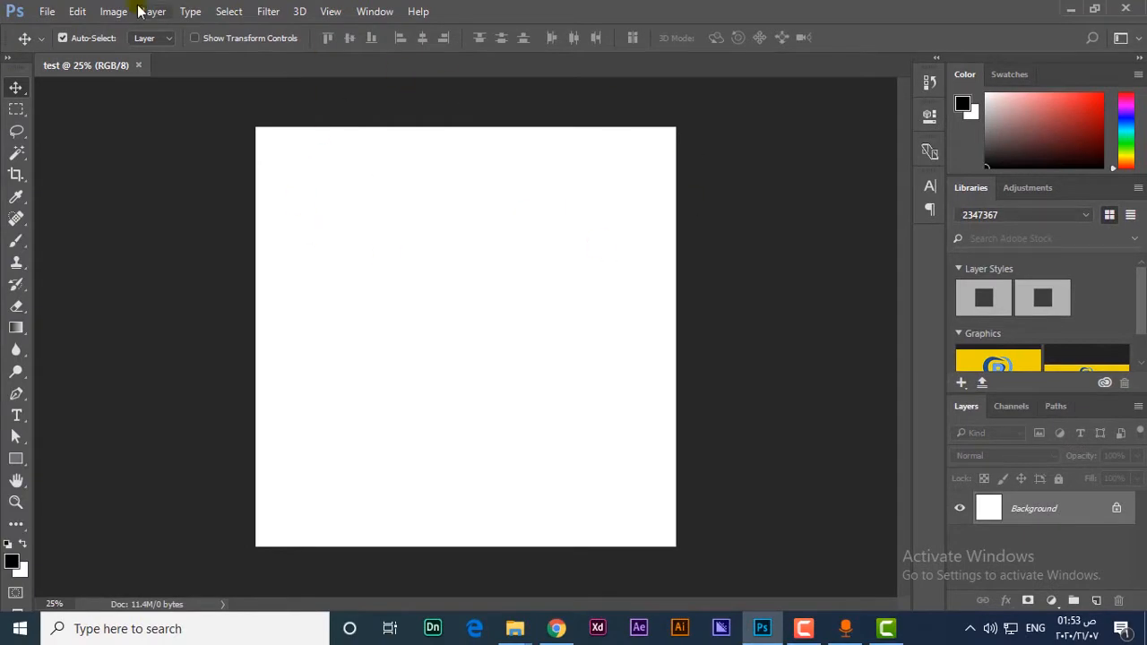
Open the cookies photo Background-Baked-Goods-Cookies-Sweets_1680x1050.jpg from folder 2 inside the zero folder.
left_click(40, 14)
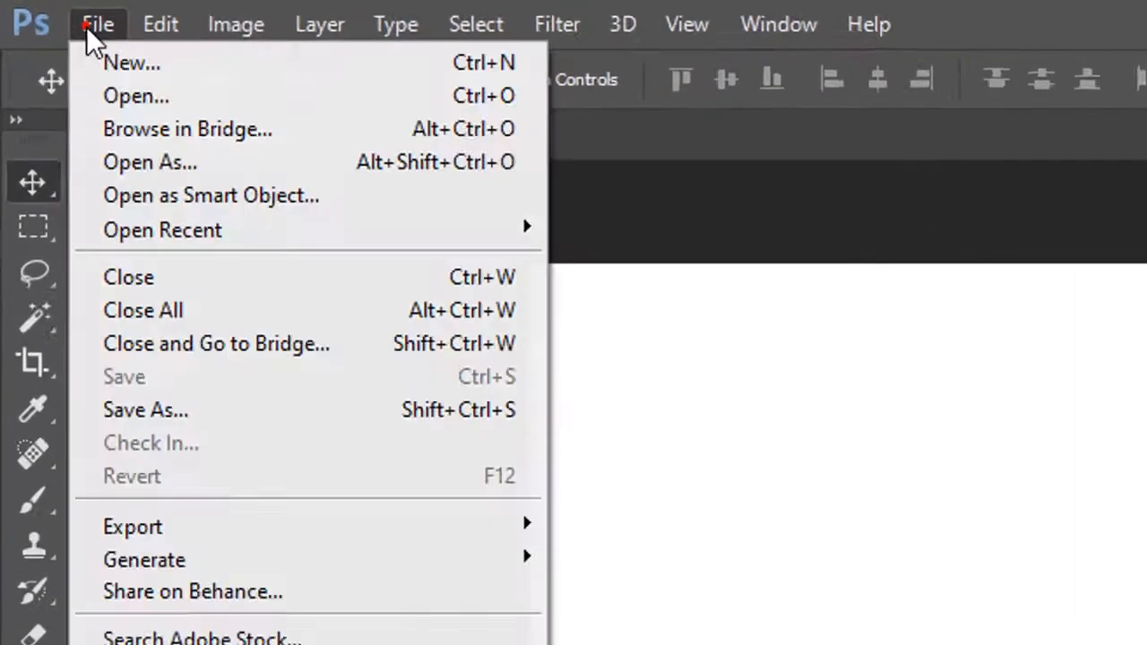
left_click(149, 129)
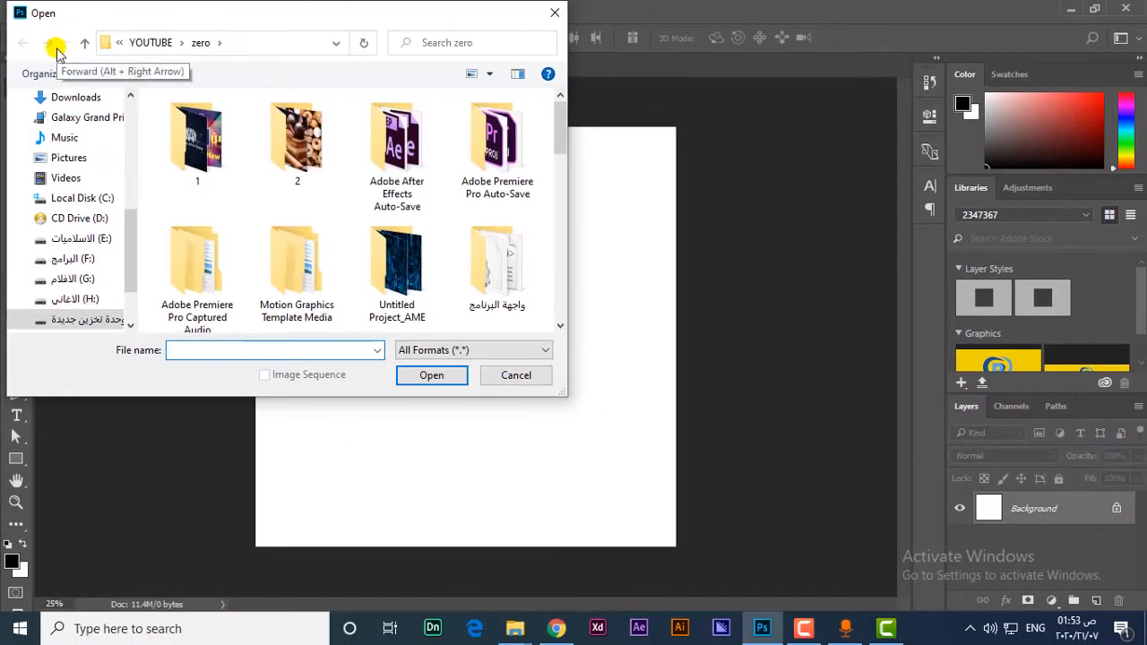
double_click(285, 130)
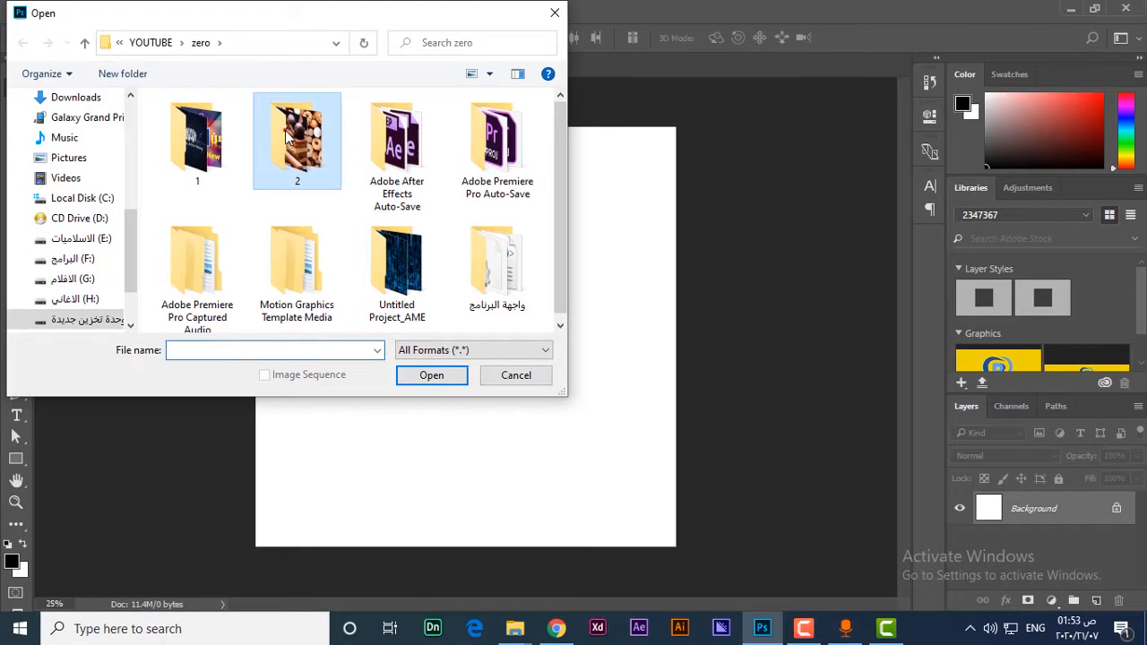
left_click(198, 152)
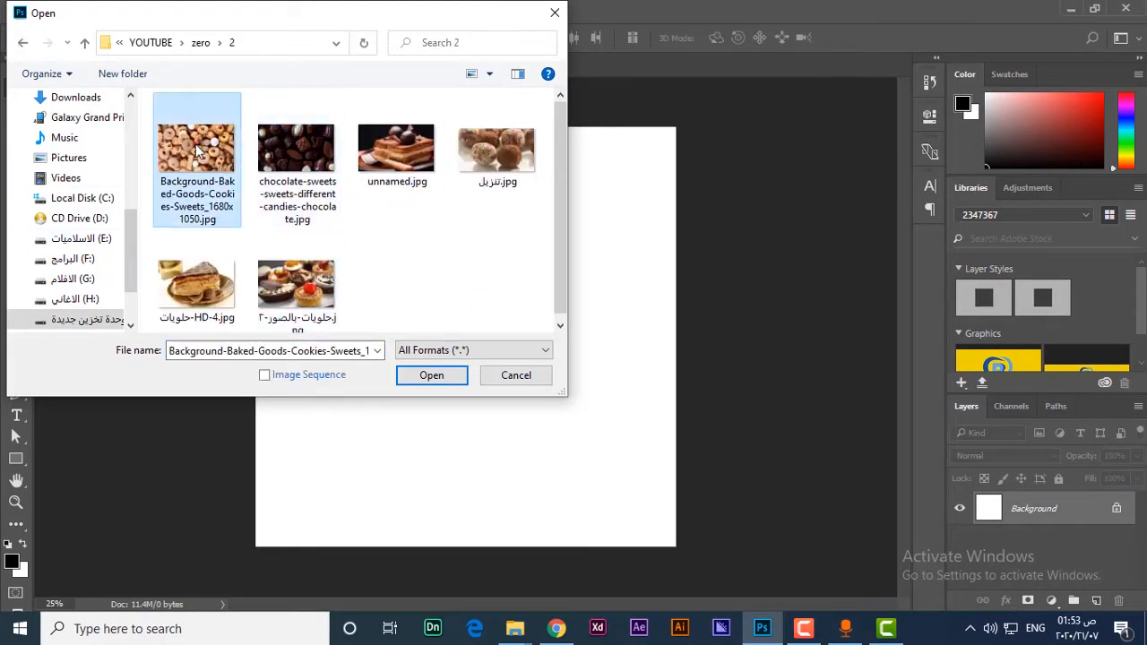
double_click(199, 153)
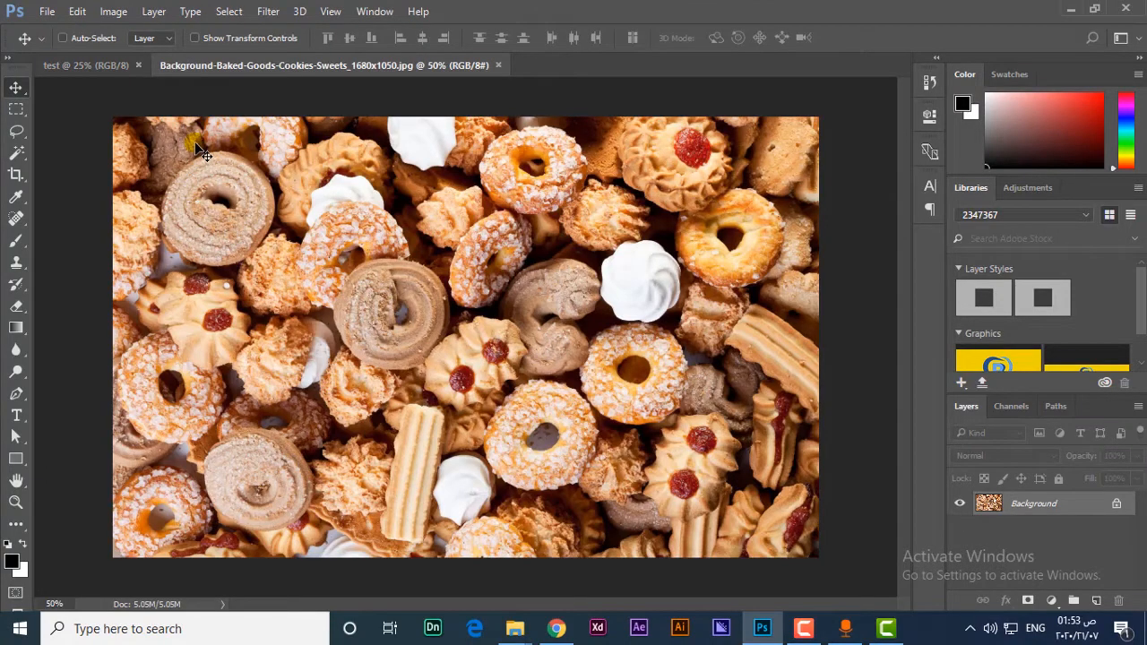
Open the chocolates photo chocolate-sweets-sweets-different-candies-chocolate.jpg from the same folder.
key("ctrl+o")
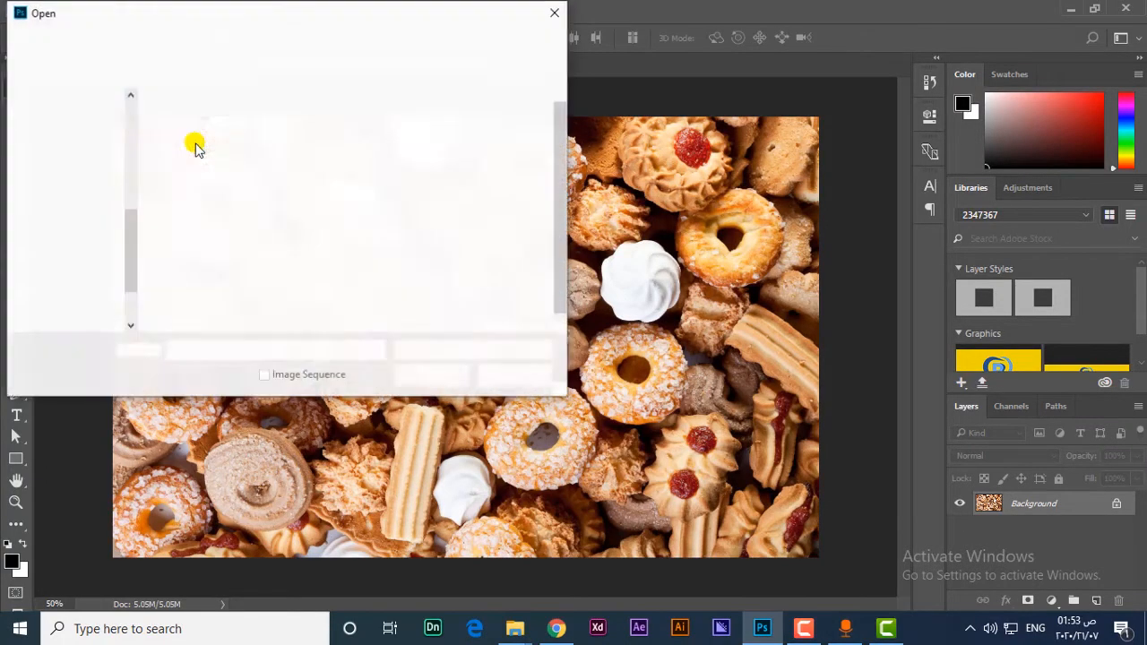
left_click(272, 157)
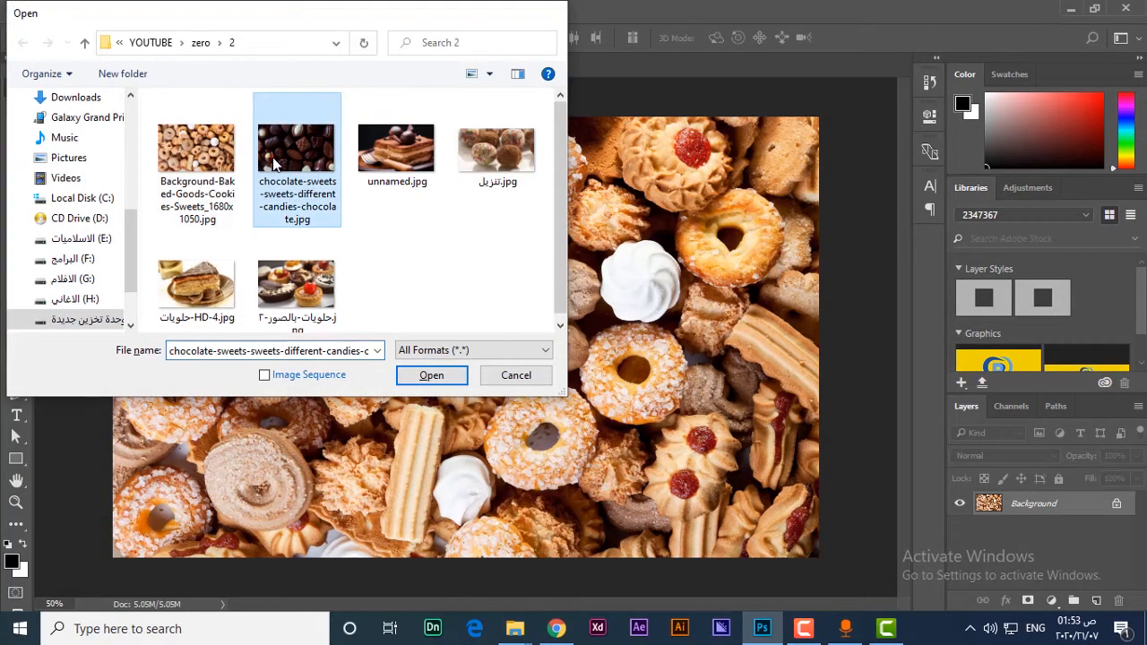
double_click(273, 157)
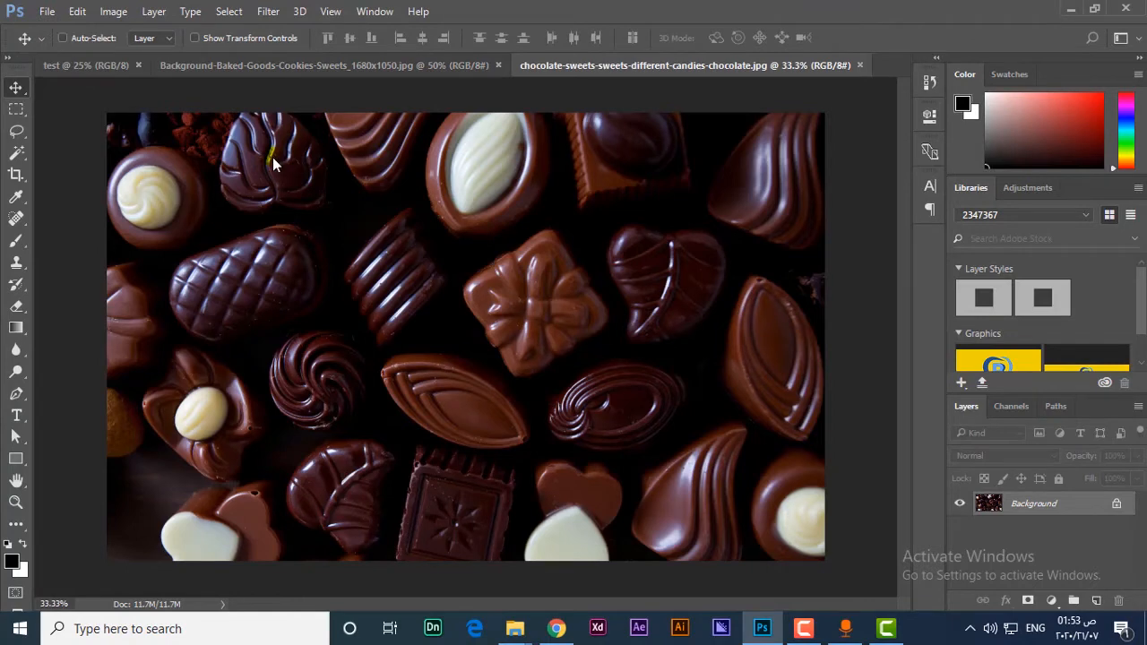
Open the remaining four photos together: unnamed.jpg, تنزيل.jpg, حلويات-HD-4.jpg and حلويات-بالصور-٢.jpg.
key("ctrl+o")
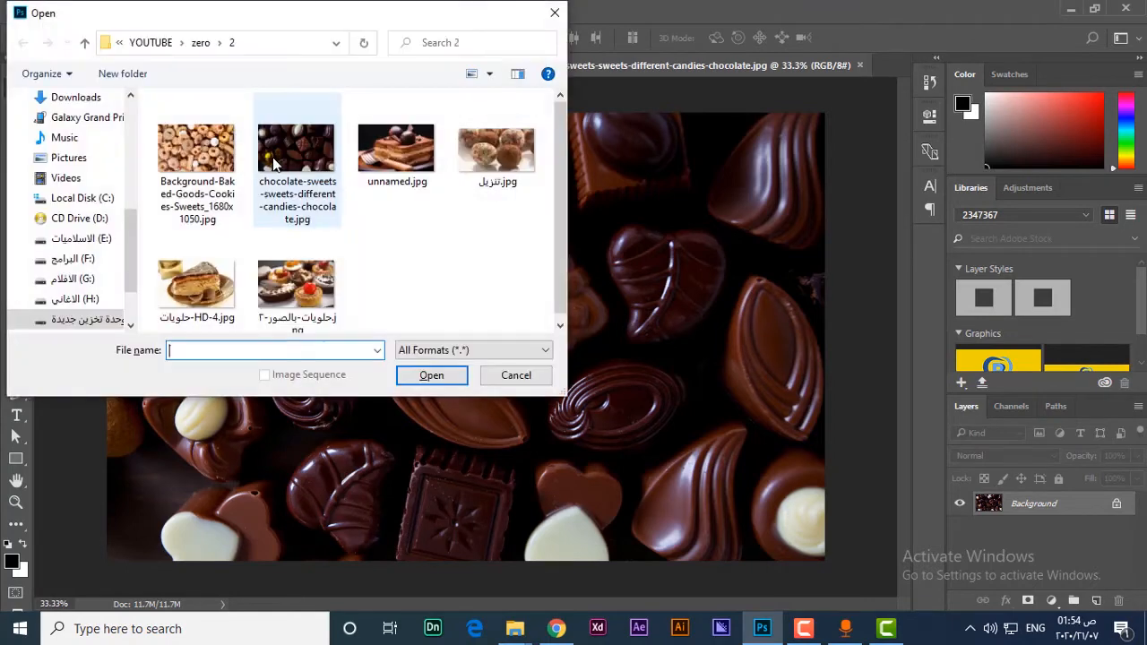
left_click(369, 159)
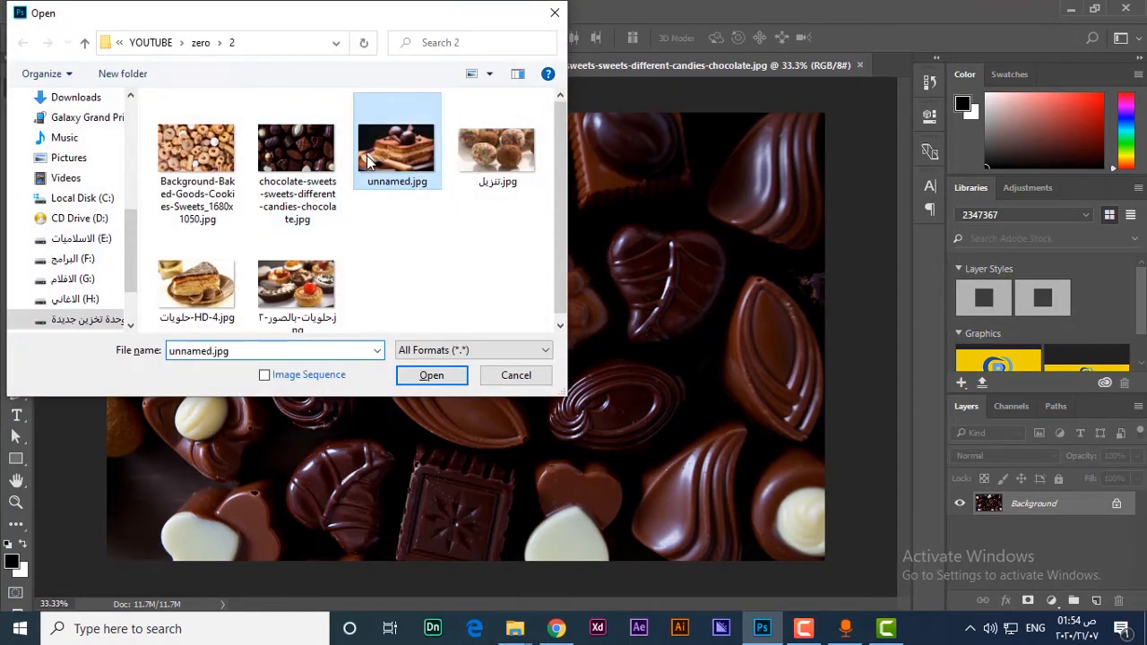
left_click(488, 159, "ctrl")
left_click(197, 284, "ctrl")
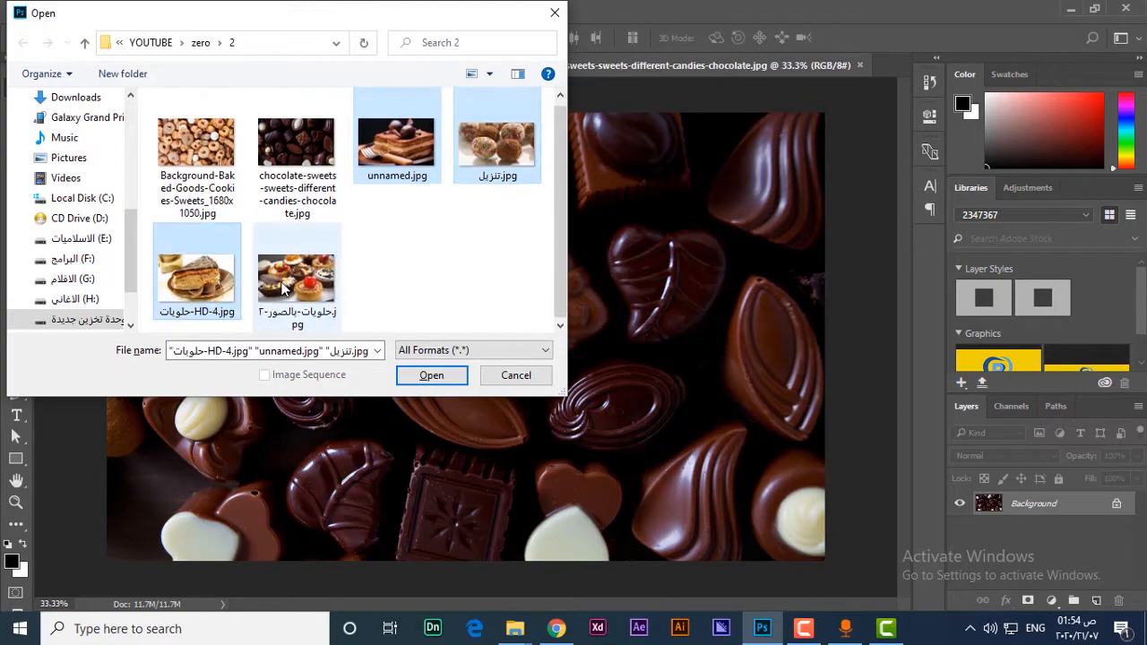
left_click(431, 374)
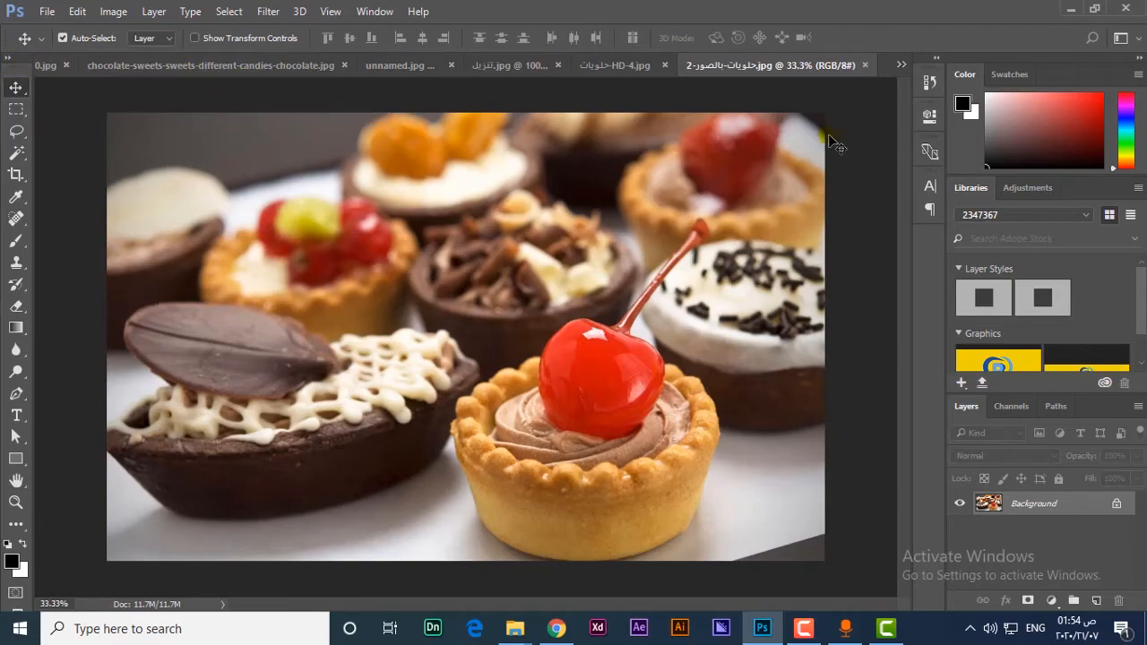
Switch to the test document and float the cookies photo in its own window beside the blank canvas.
left_click(902, 65)
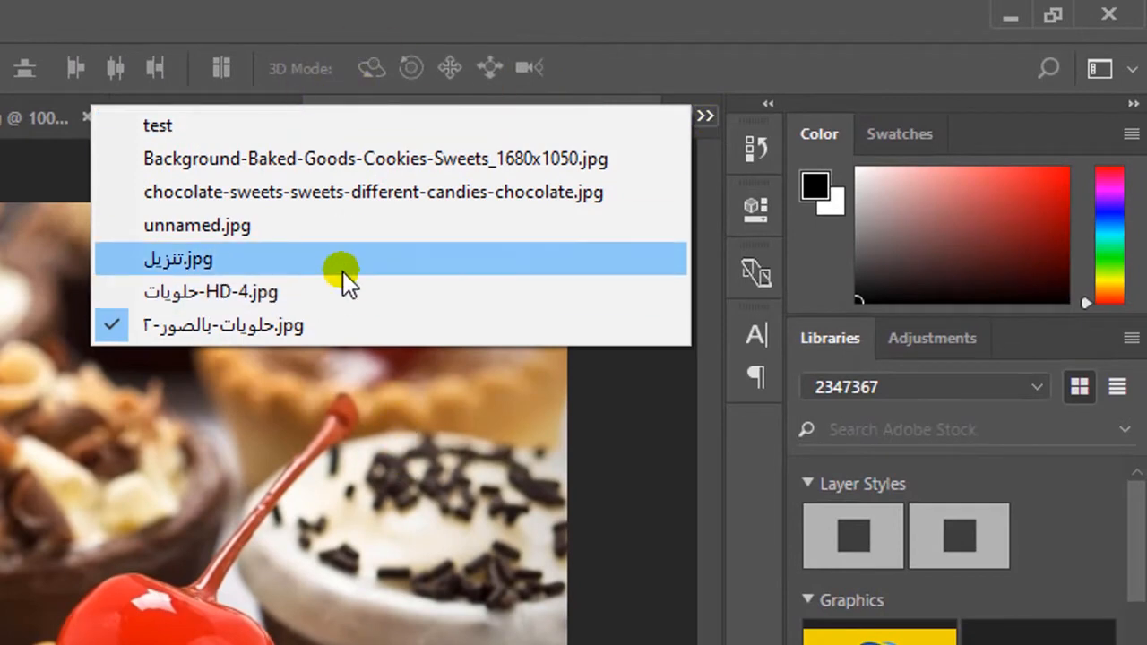
left_click(271, 133)
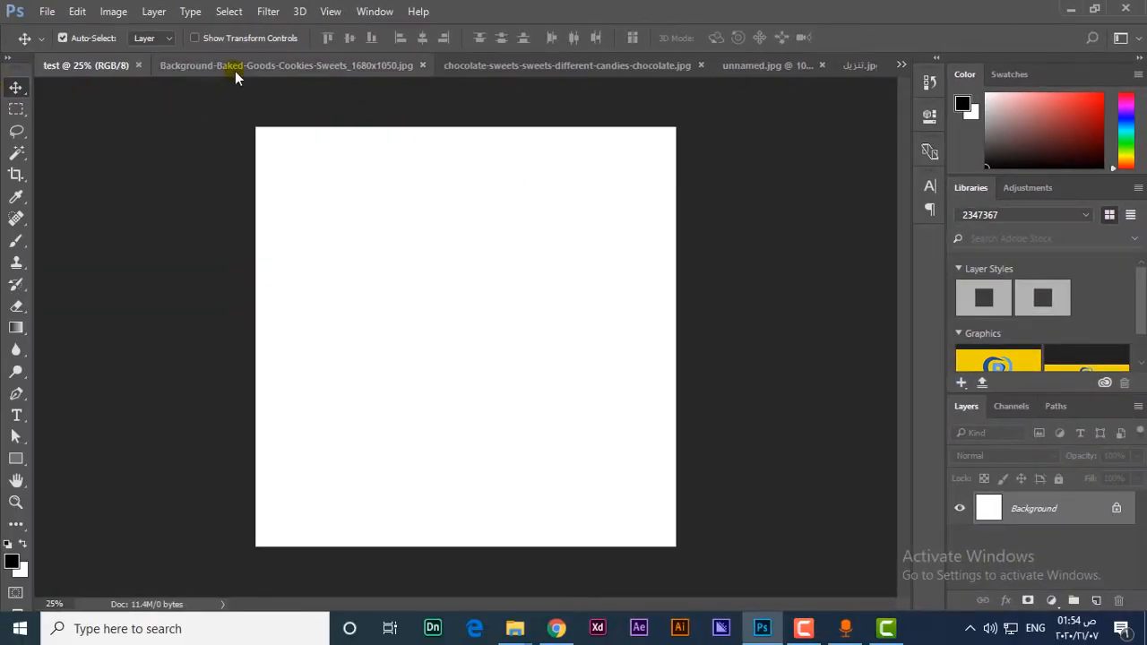
left_click_drag(236, 66, 815, 96)
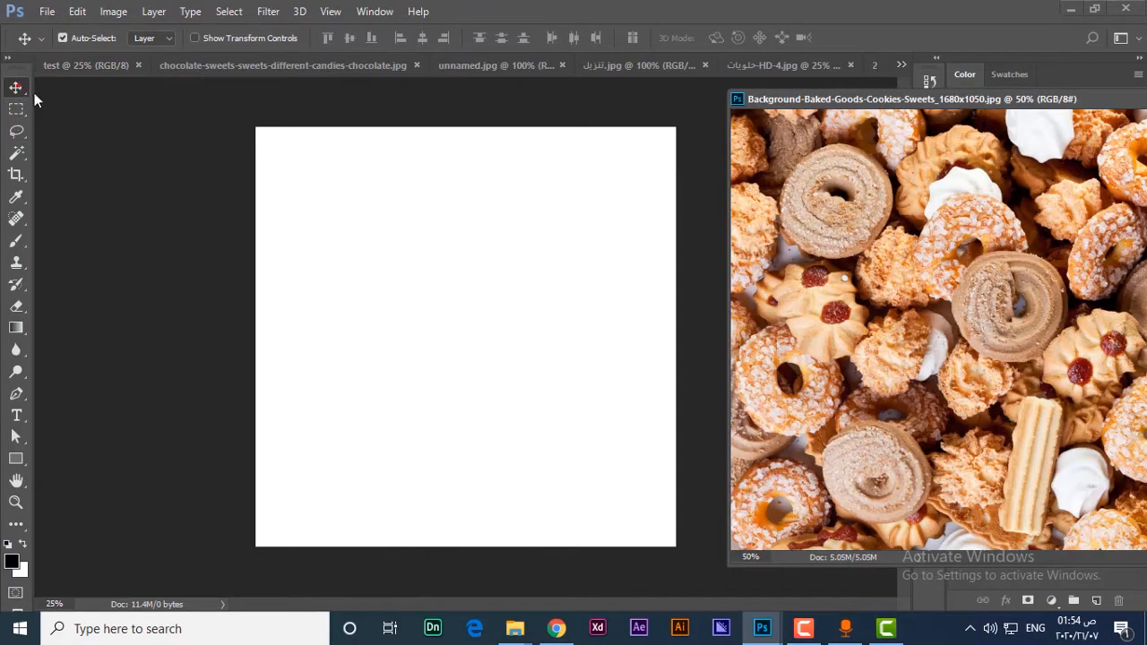
Copy the cookies photo into the upper part of the test canvas and close the photo's own document.
left_click_drag(985, 282, 516, 321)
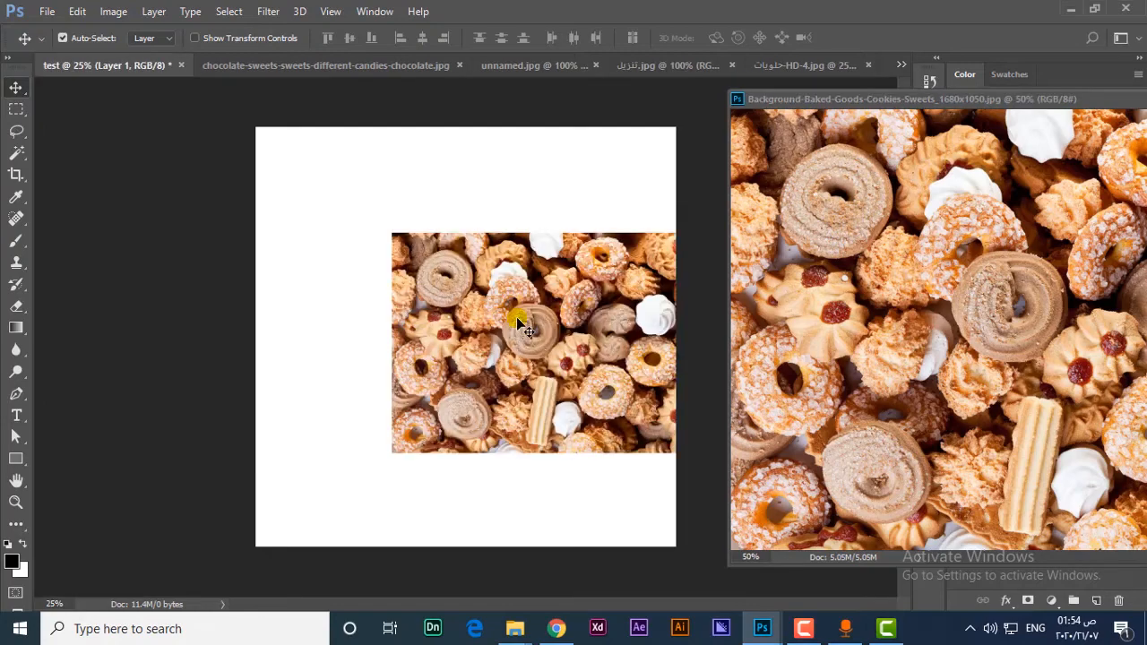
left_click_drag(596, 327, 493, 251)
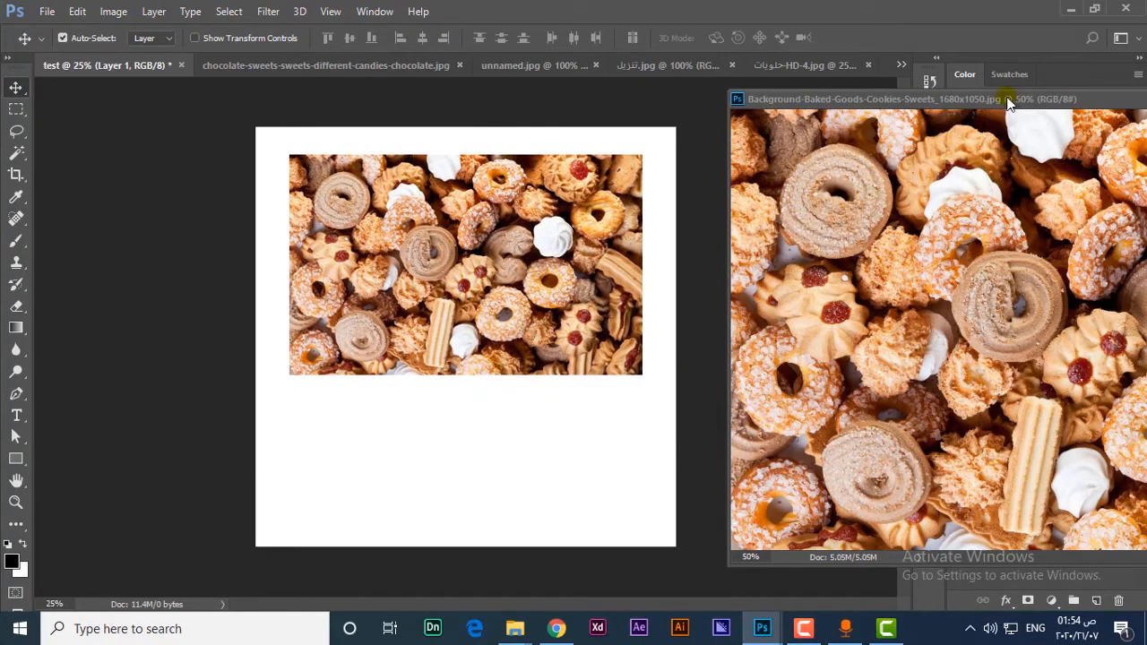
left_click_drag(971, 100, 514, 147)
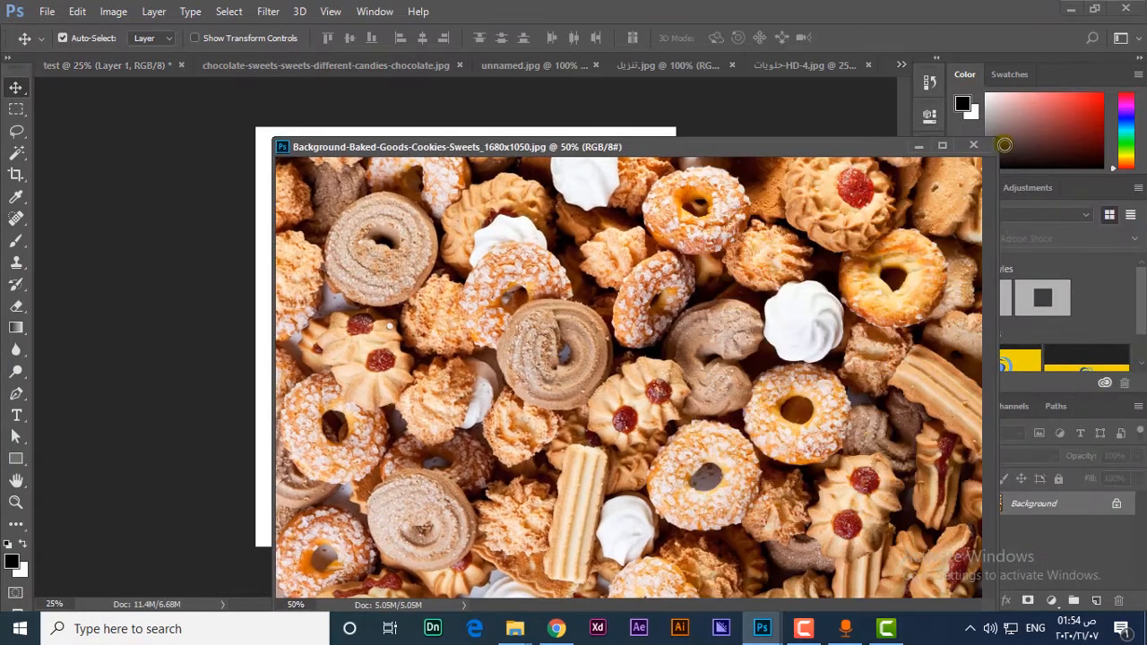
left_click(974, 145)
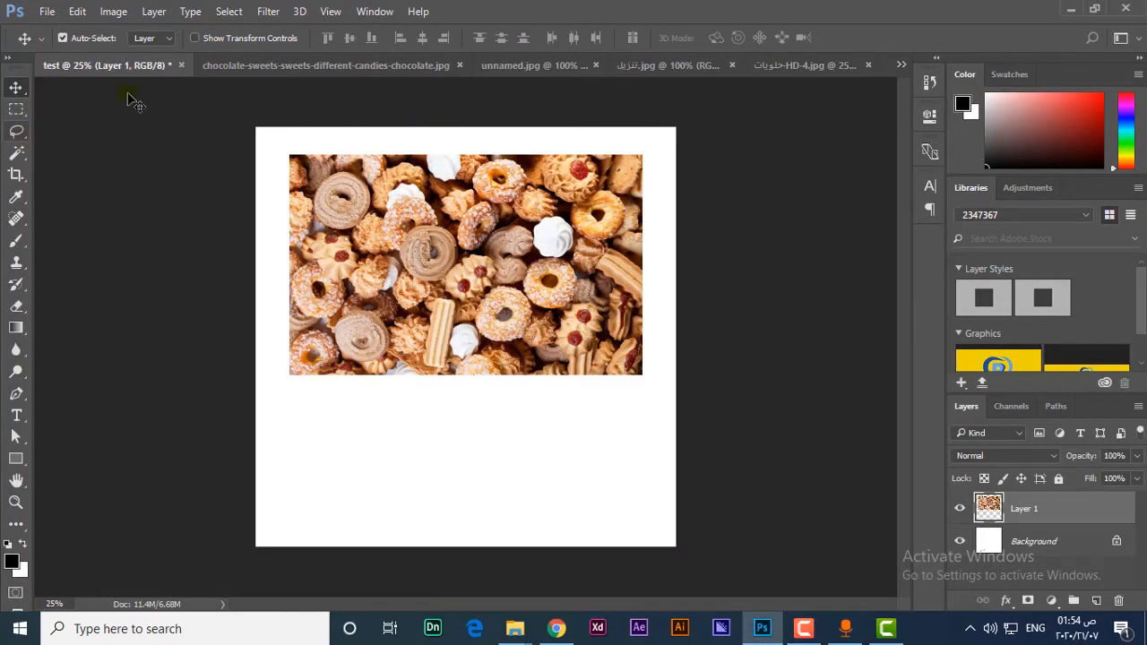
Copy the chocolates photo into the test document over the lower part of the canvas and close the original photo.
left_click(278, 65)
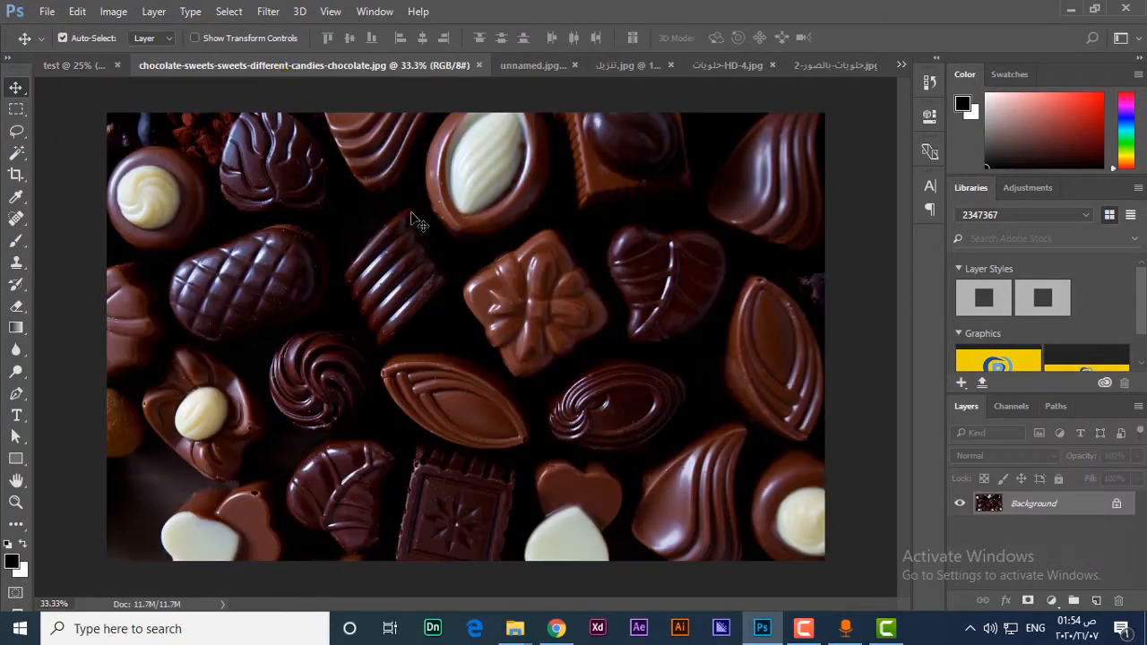
left_click_drag(206, 123, 72, 70)
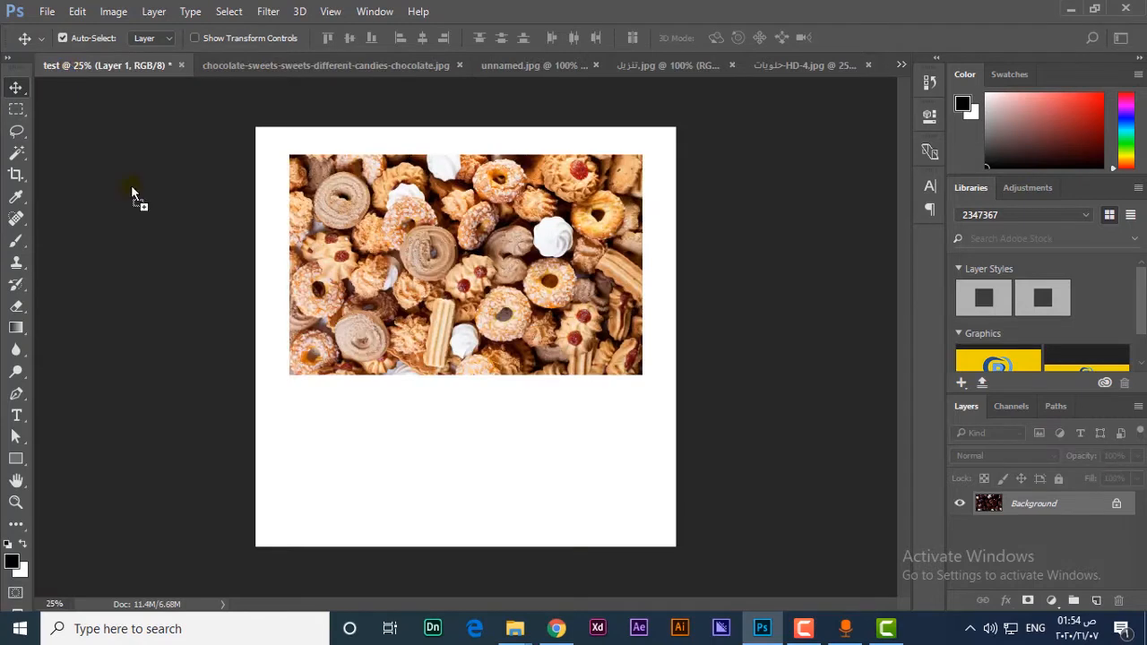
left_click_drag(131, 191, 391, 303)
left_click(327, 67)
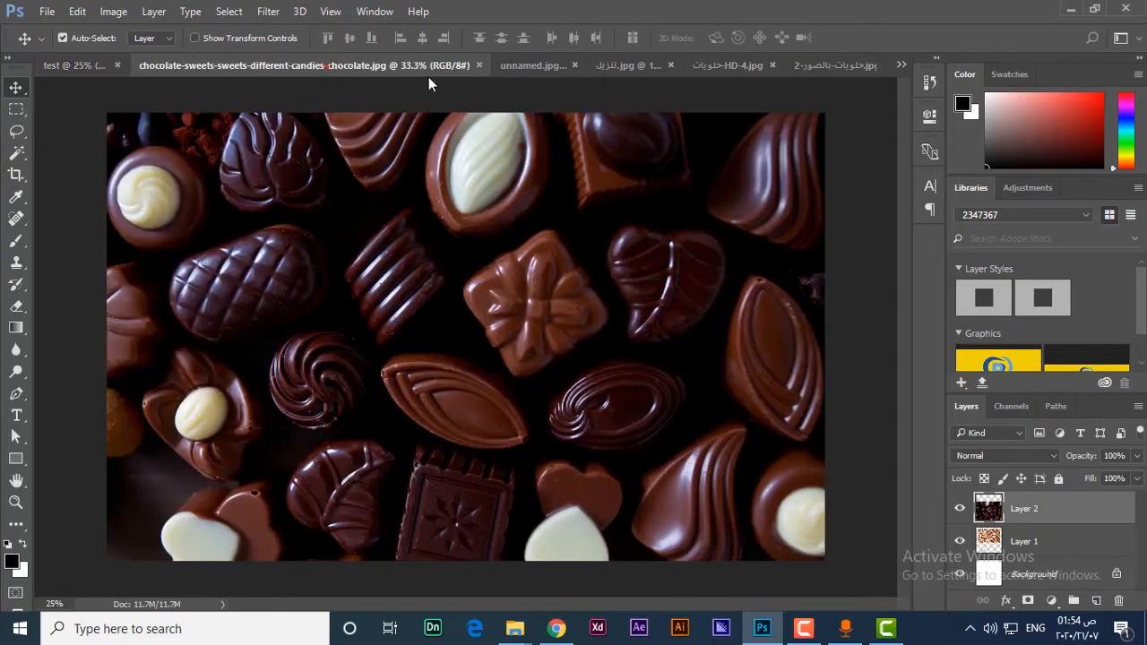
left_click(478, 65)
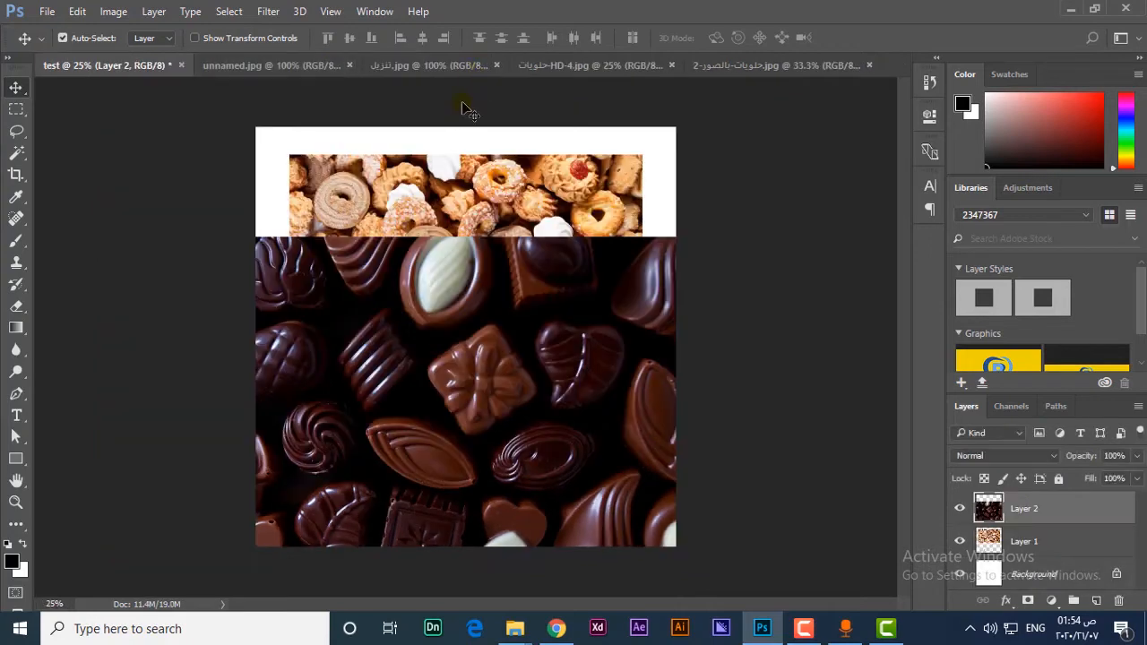
Copy the cake photo unnamed.jpg into the test document as a new layer.
left_click(273, 64)
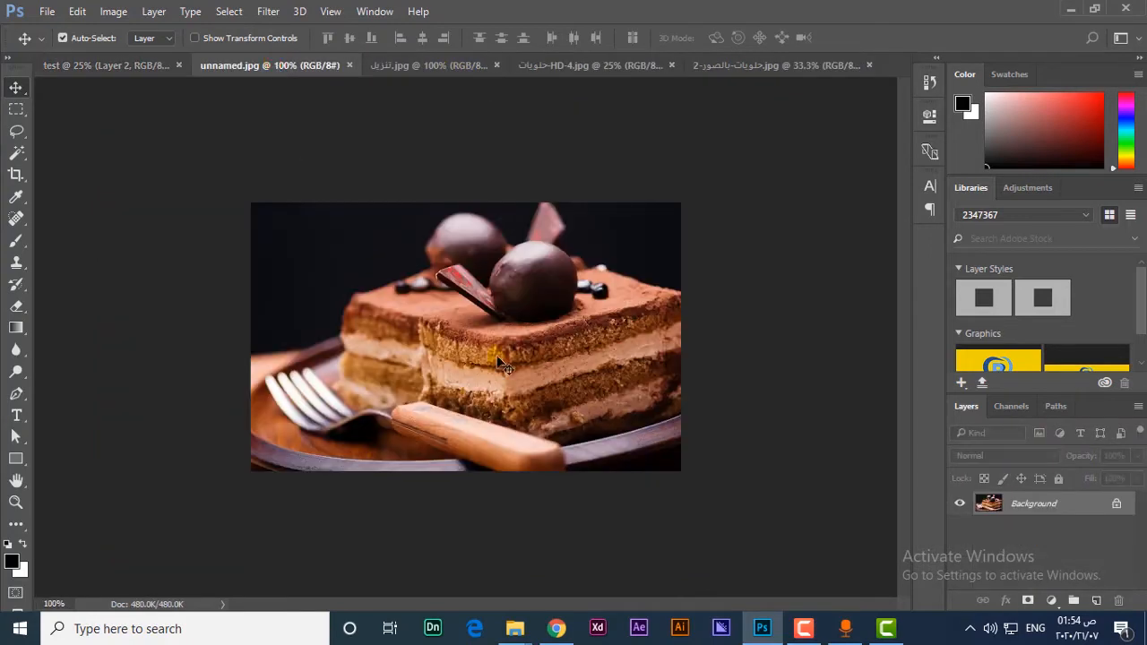
left_click_drag(524, 345, 392, 348)
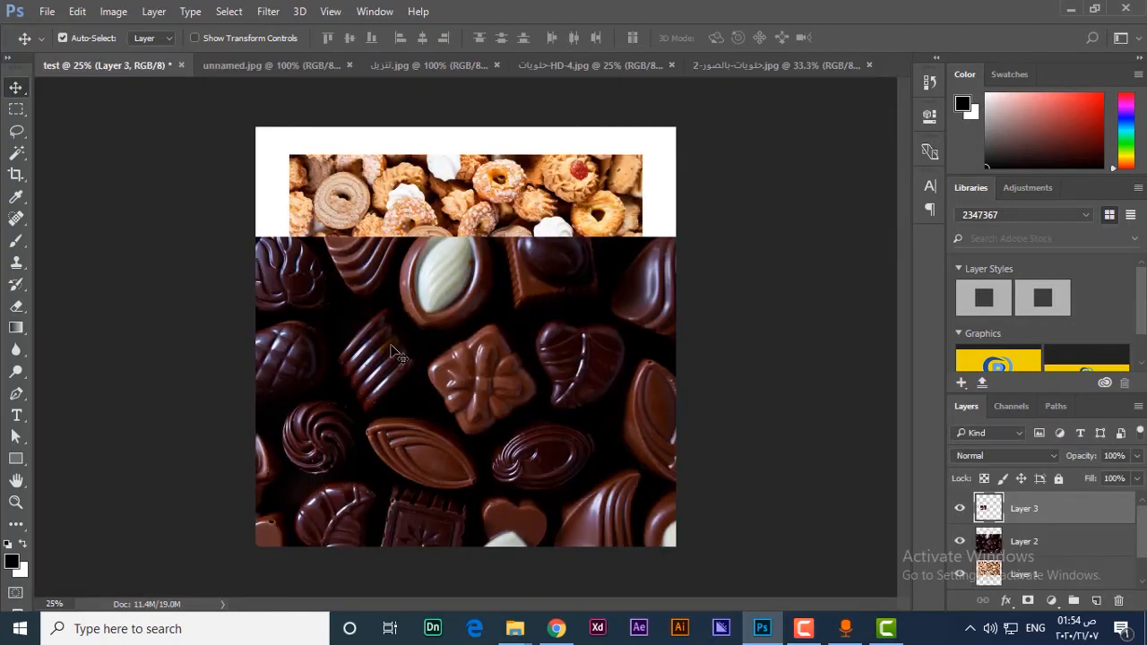
Copy the truffles photo into the test document over the cake photo and close both photos' source documents.
left_click(347, 65)
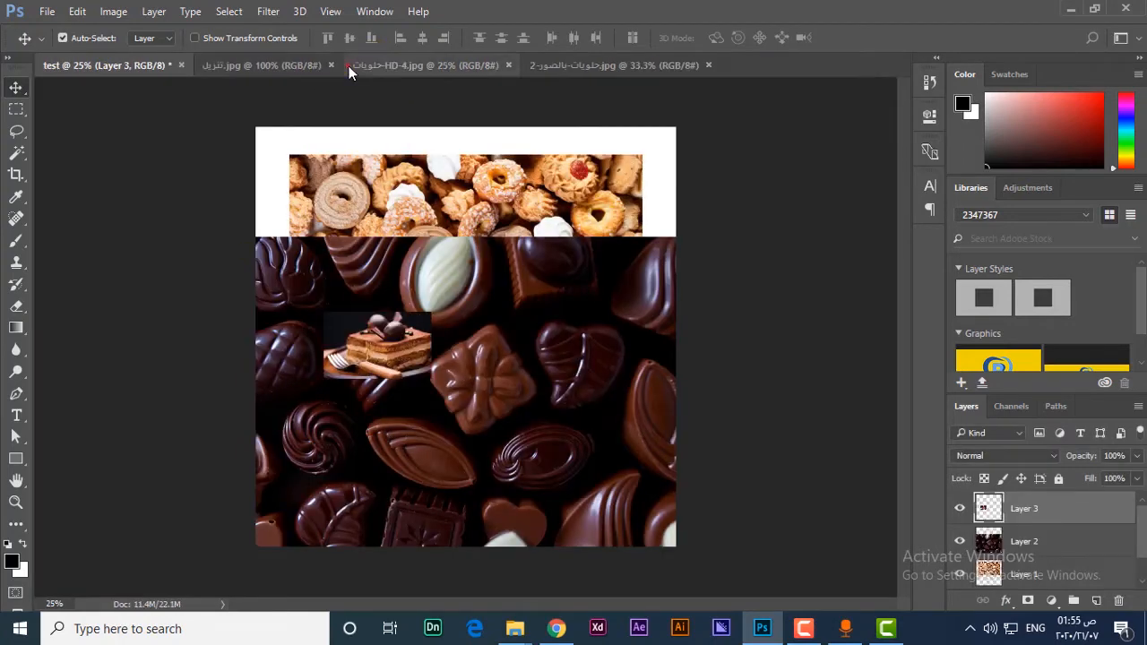
left_click(279, 65)
left_click_drag(458, 335, 385, 345)
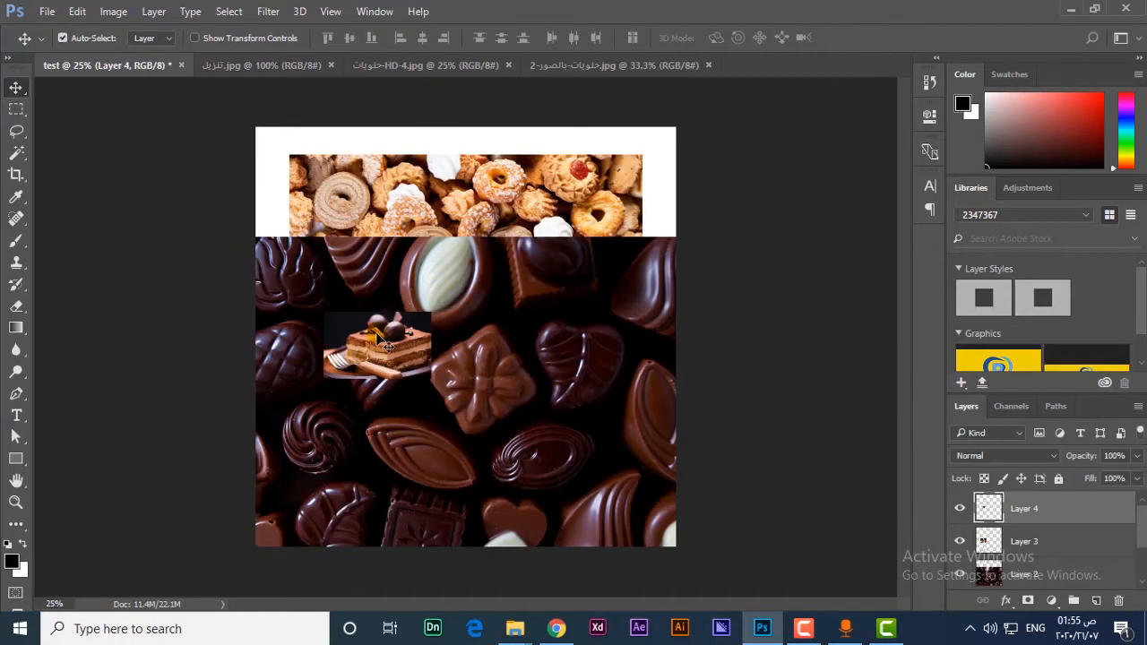
left_click(329, 65)
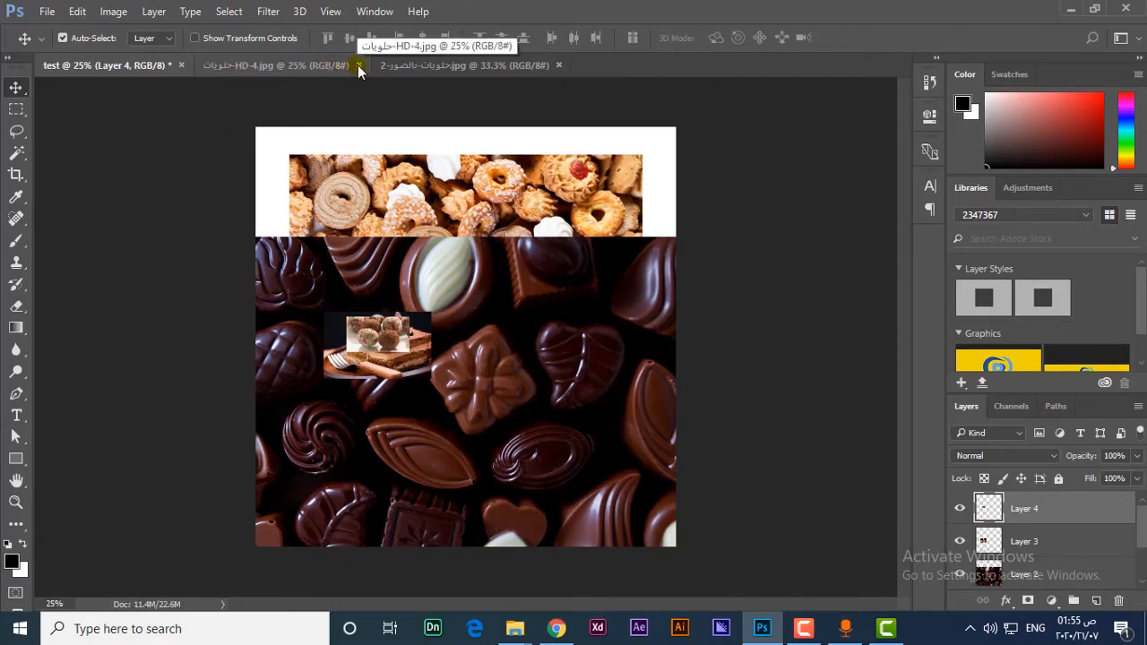
Close the HD-4 photo and copy the cherry tarts photo into the test document along the canvas's top edge.
left_click(357, 65)
left_click(331, 66)
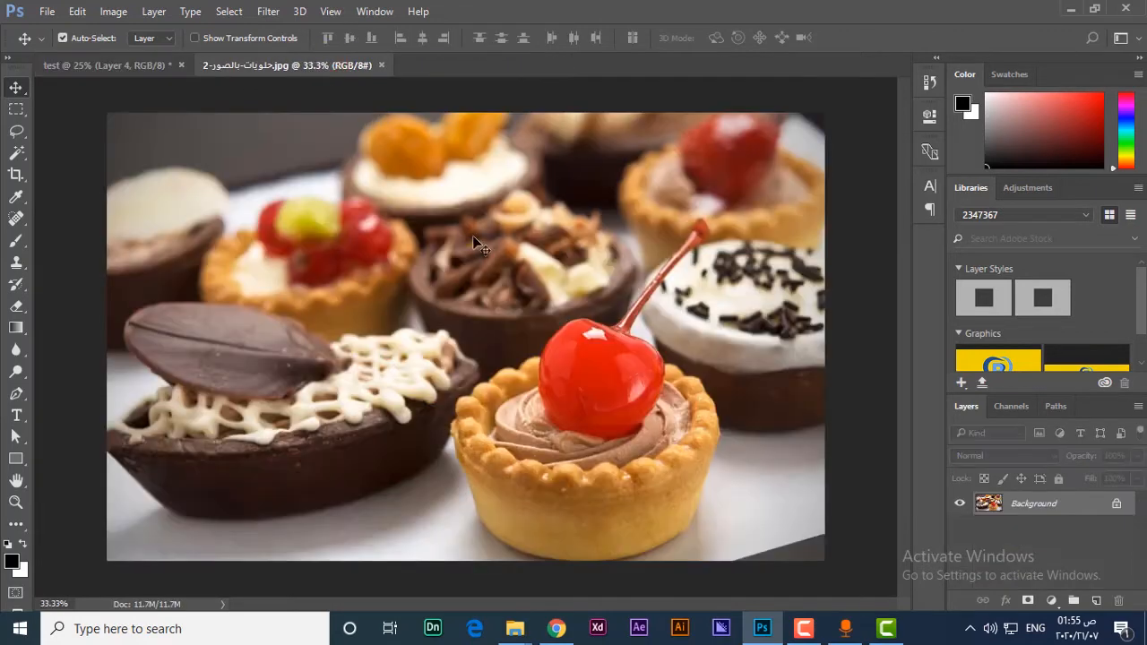
left_click_drag(99, 68, 477, 391)
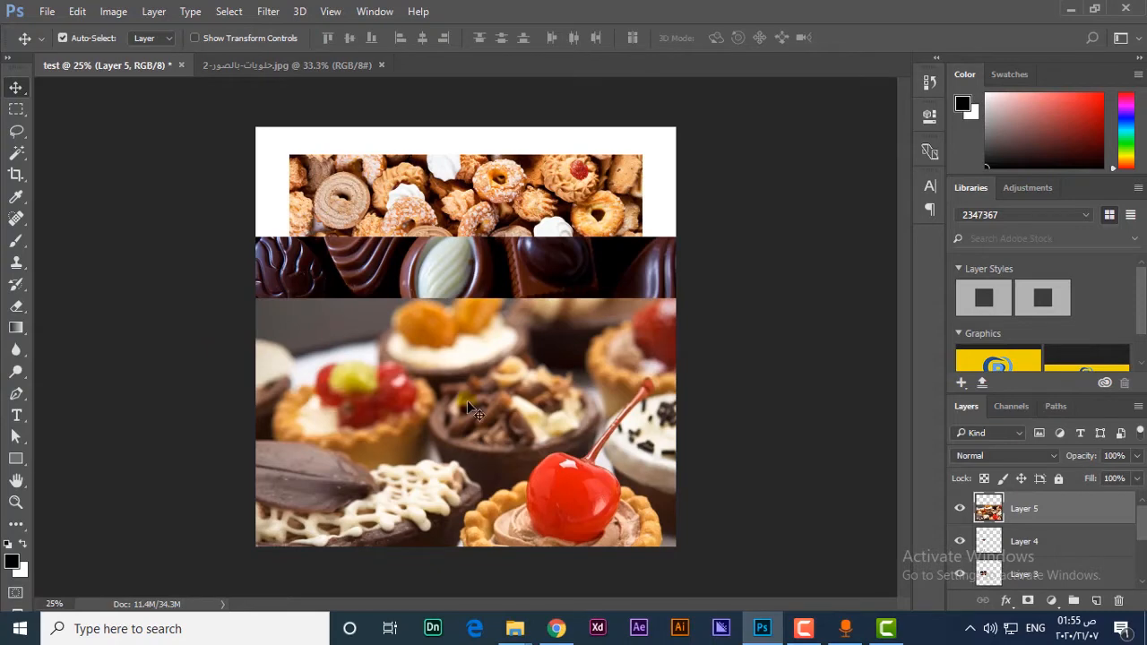
left_click_drag(469, 405, 454, 257)
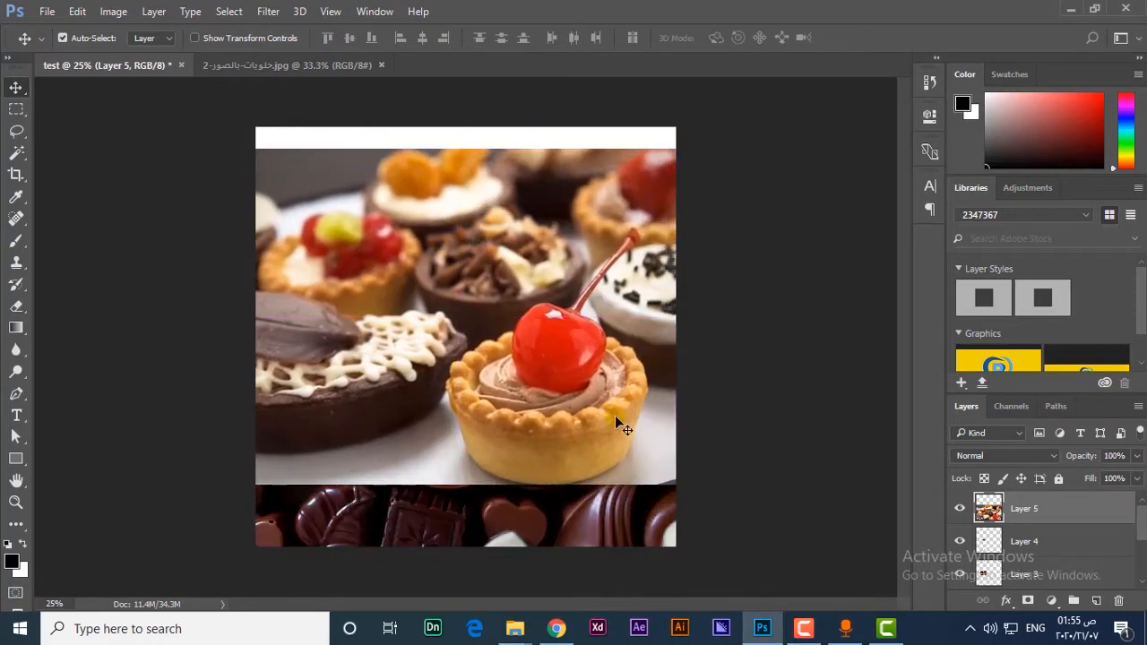
left_click_drag(504, 417, 462, 387)
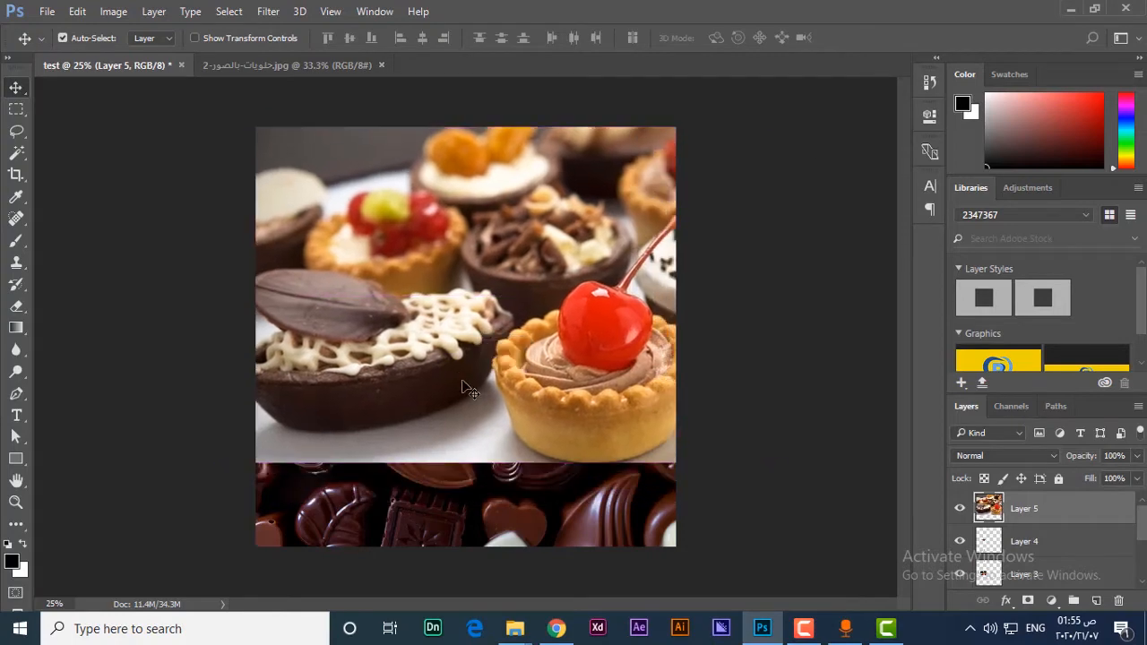
key("ctrl")
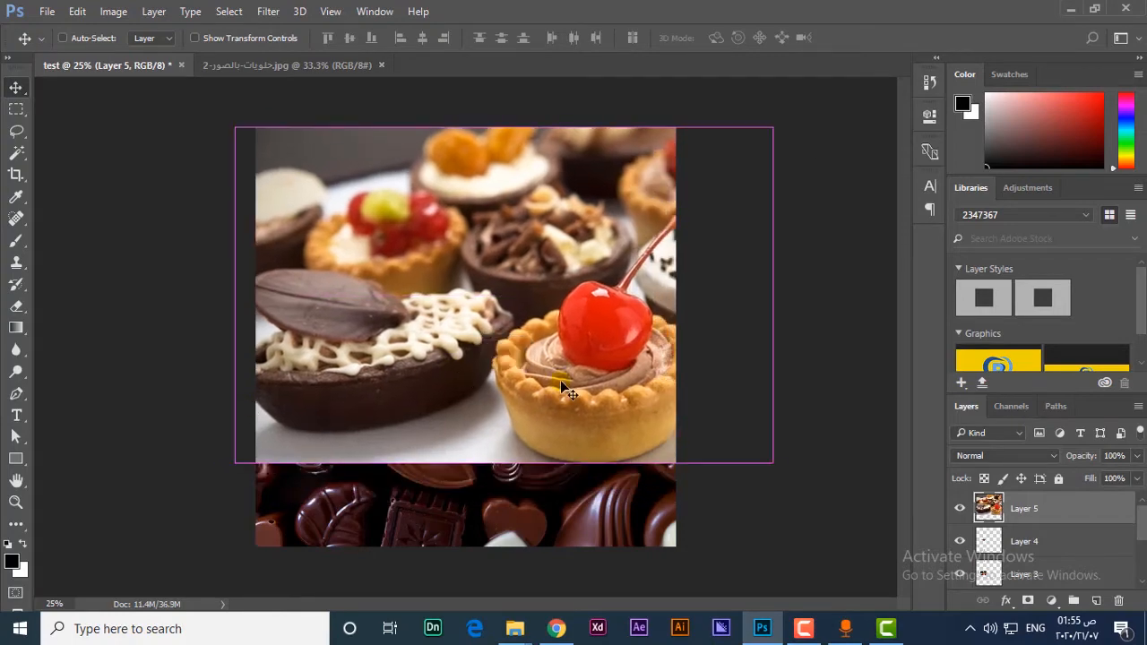
key("ctrl+t")
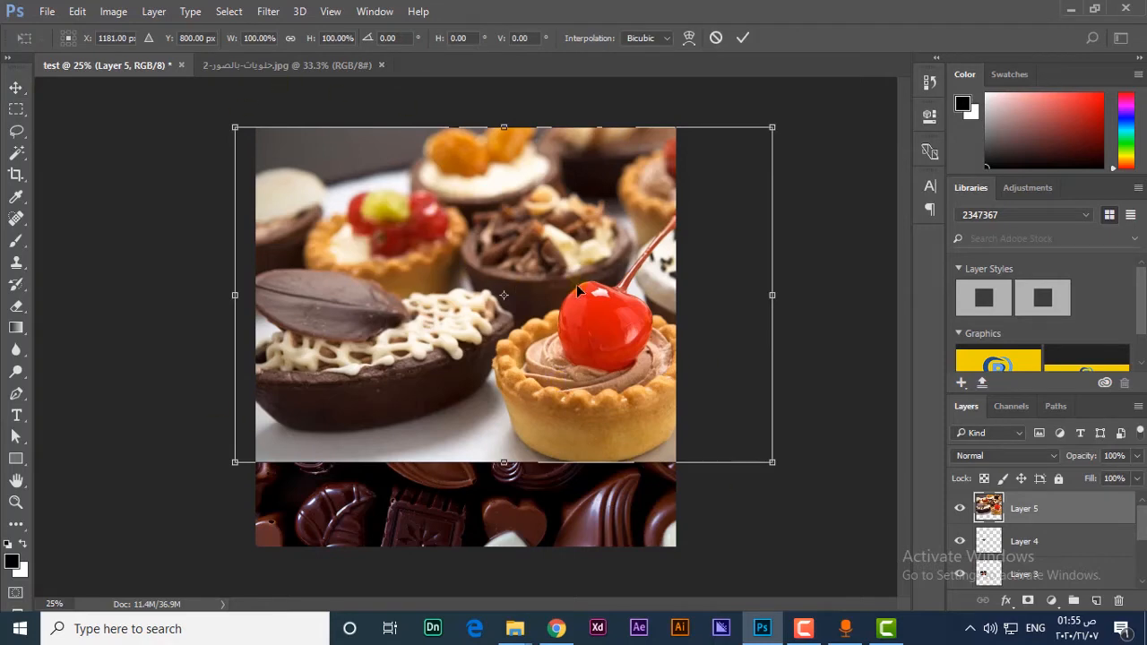
key("Return")
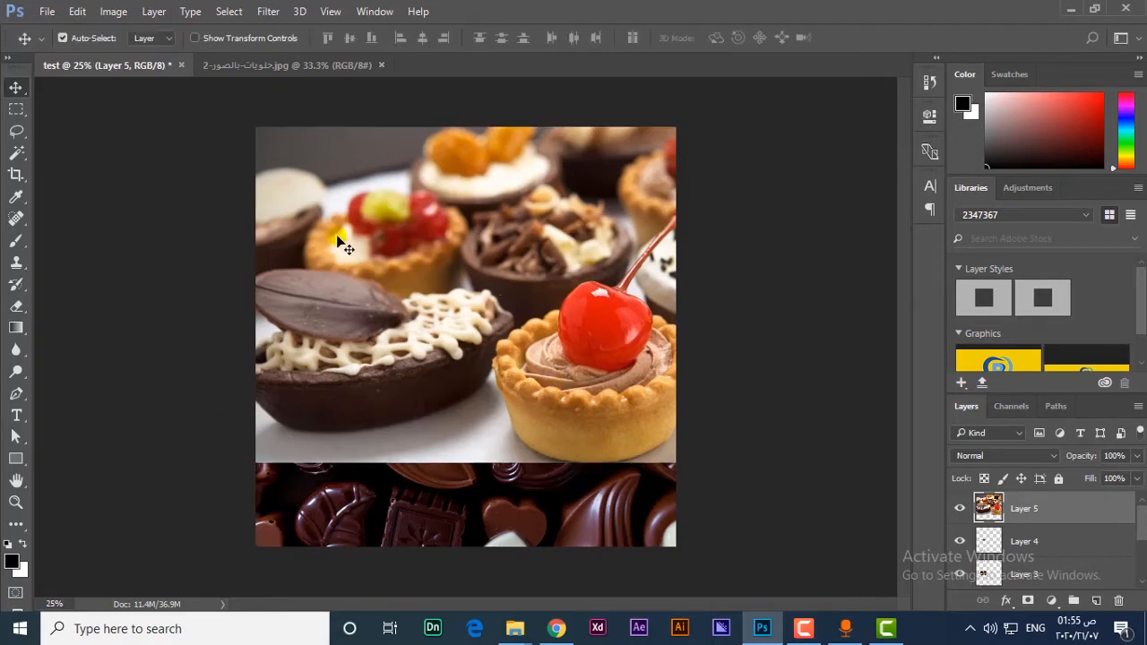
left_click(72, 12)
left_click(106, 24)
left_click(88, 12)
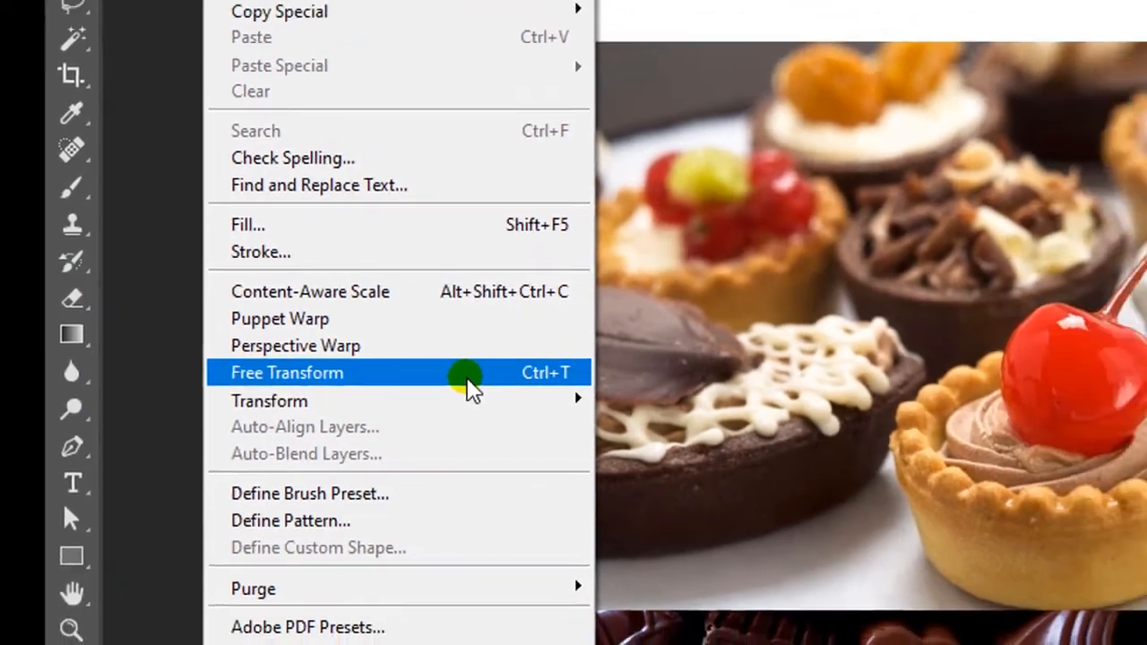
left_click(513, 380)
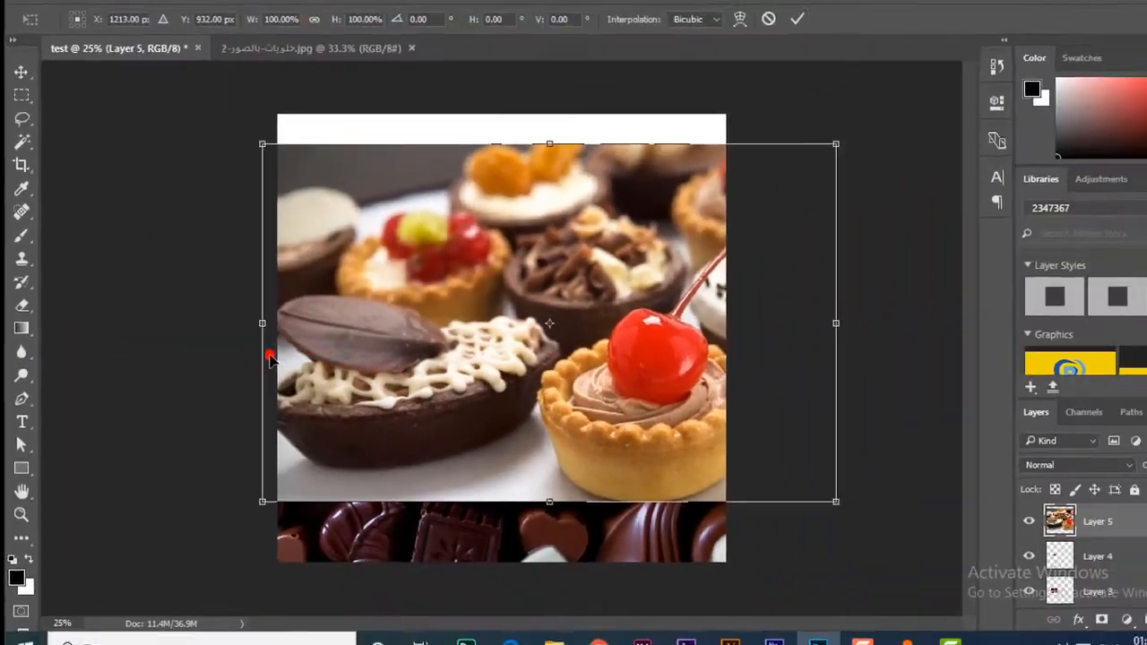
key("Return")
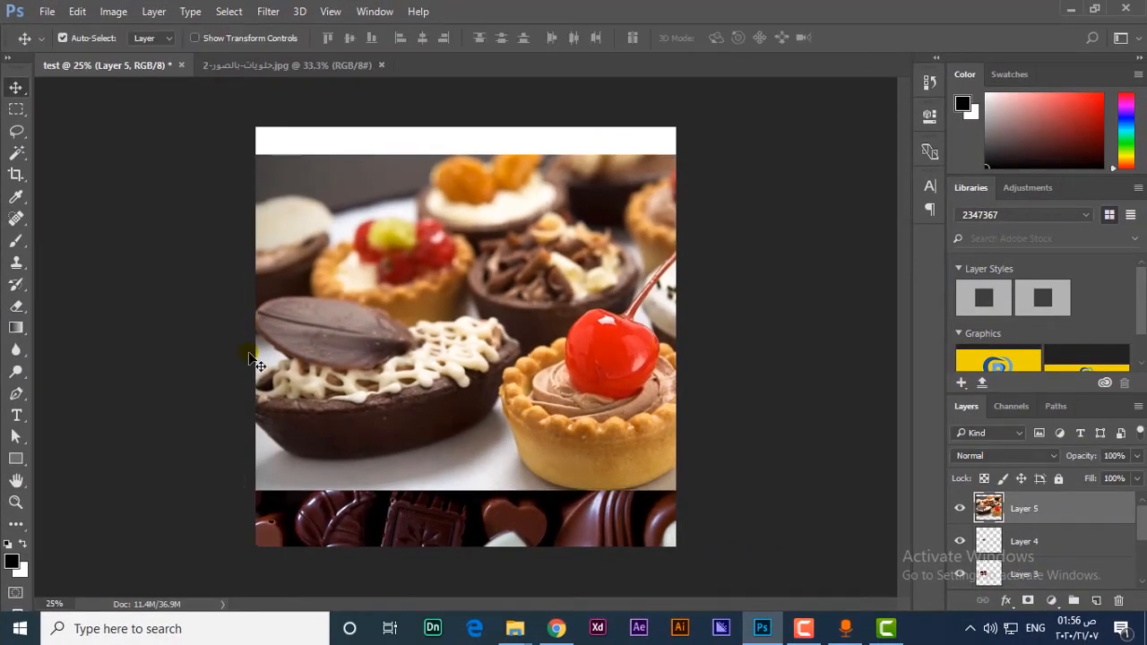
Free-transform the cherry tarts layer down to about 27.7% and place it in the canvas's upper-left corner.
key("ctrl+t")
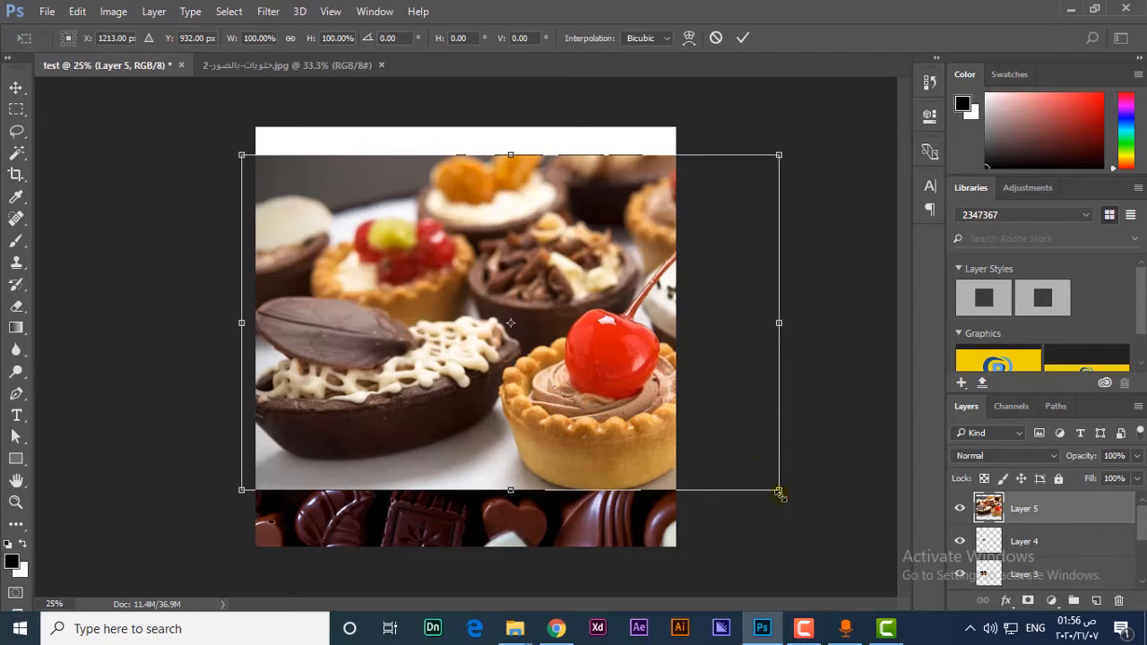
left_click_drag(778, 492, 533, 331)
left_click_drag(492, 308, 773, 571)
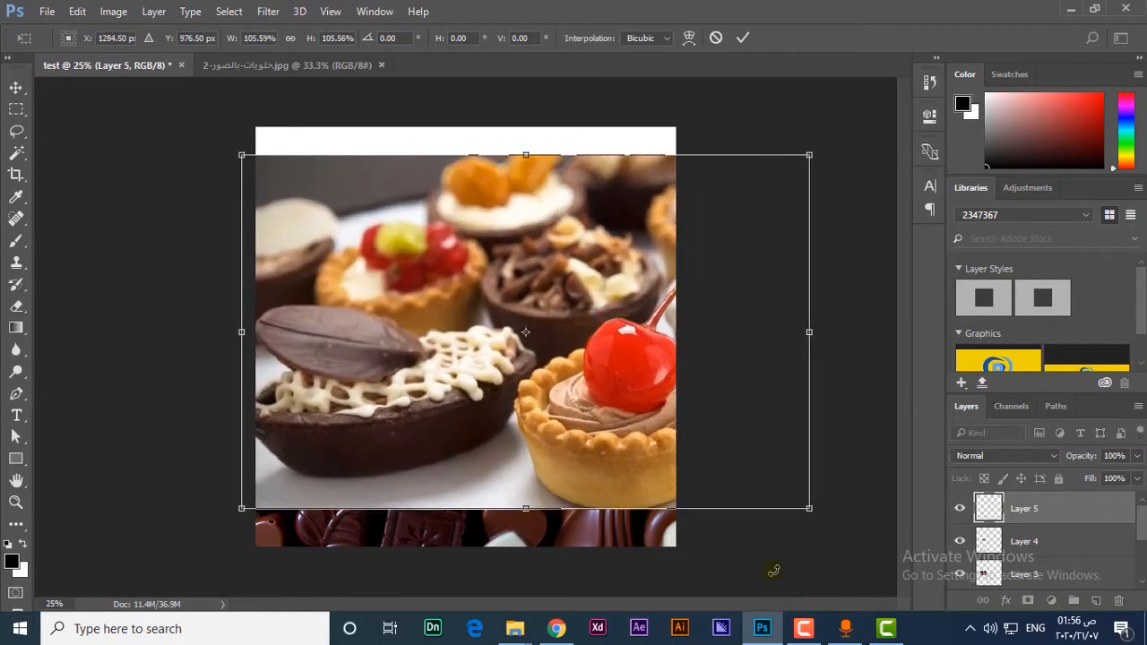
left_click_drag(808, 509, 461, 305)
left_click_drag(379, 285, 384, 257)
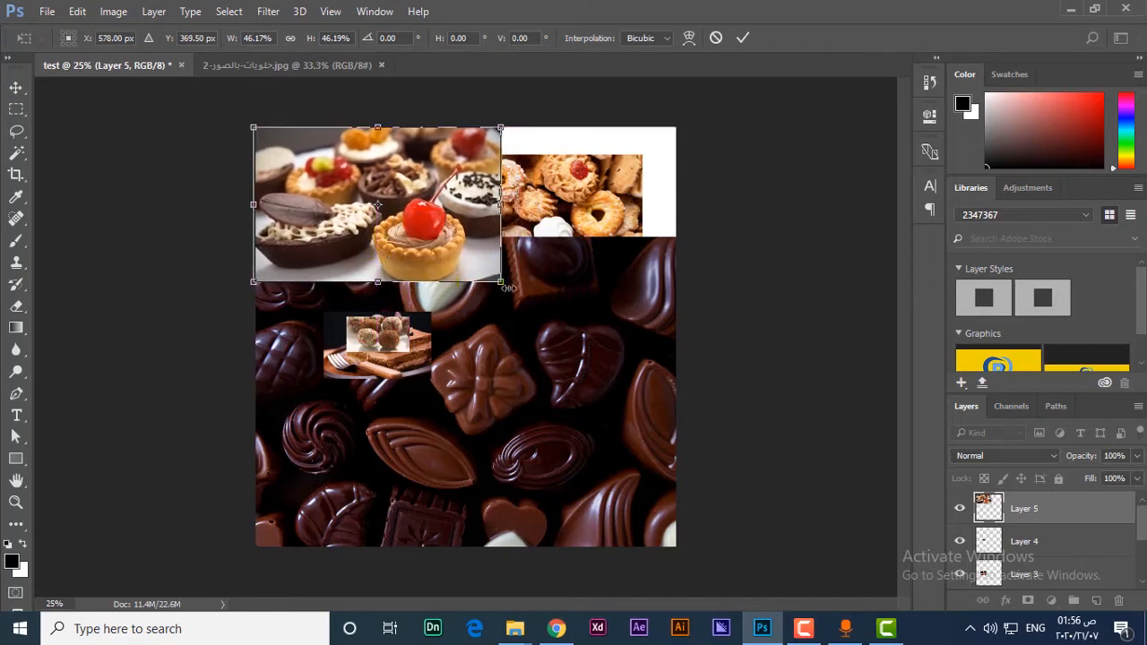
left_click_drag(502, 284, 407, 211)
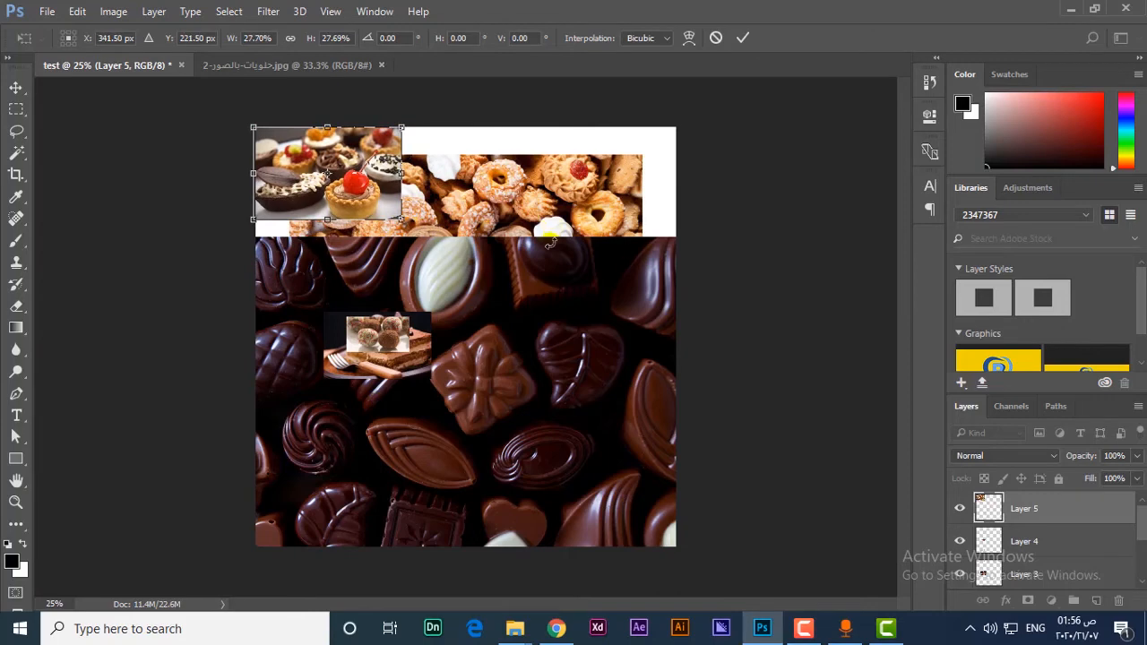
key("Return")
Scale the chocolates layer down to about 28.7% and place it along the canvas's top edge beside the tarts photo.
left_click(535, 339)
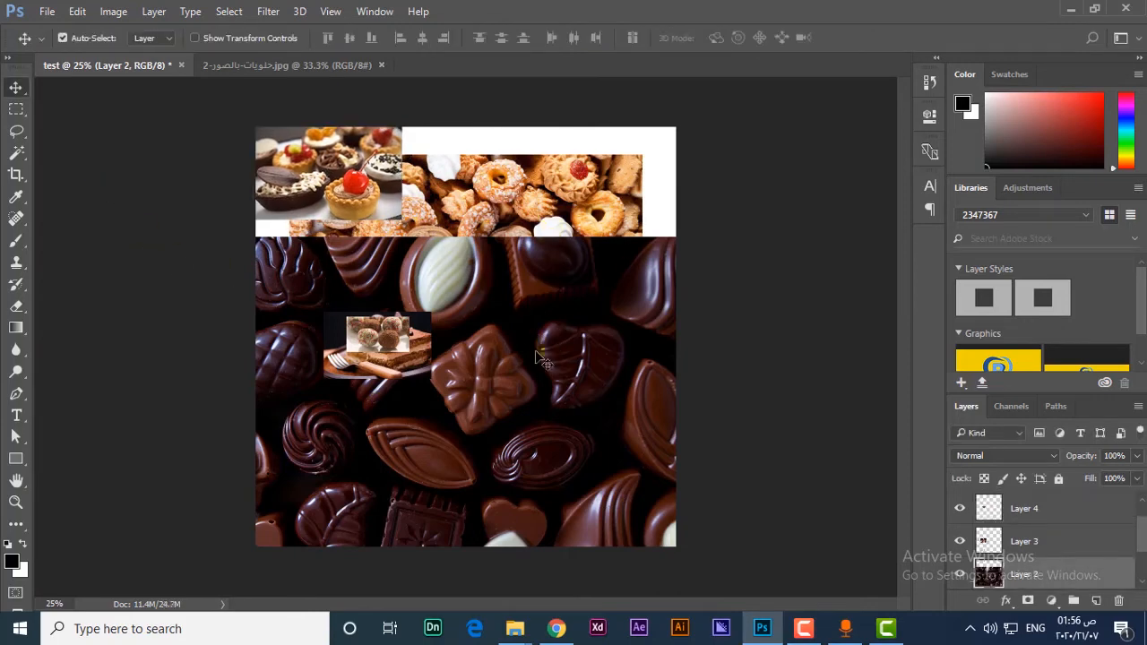
key("ctrl")
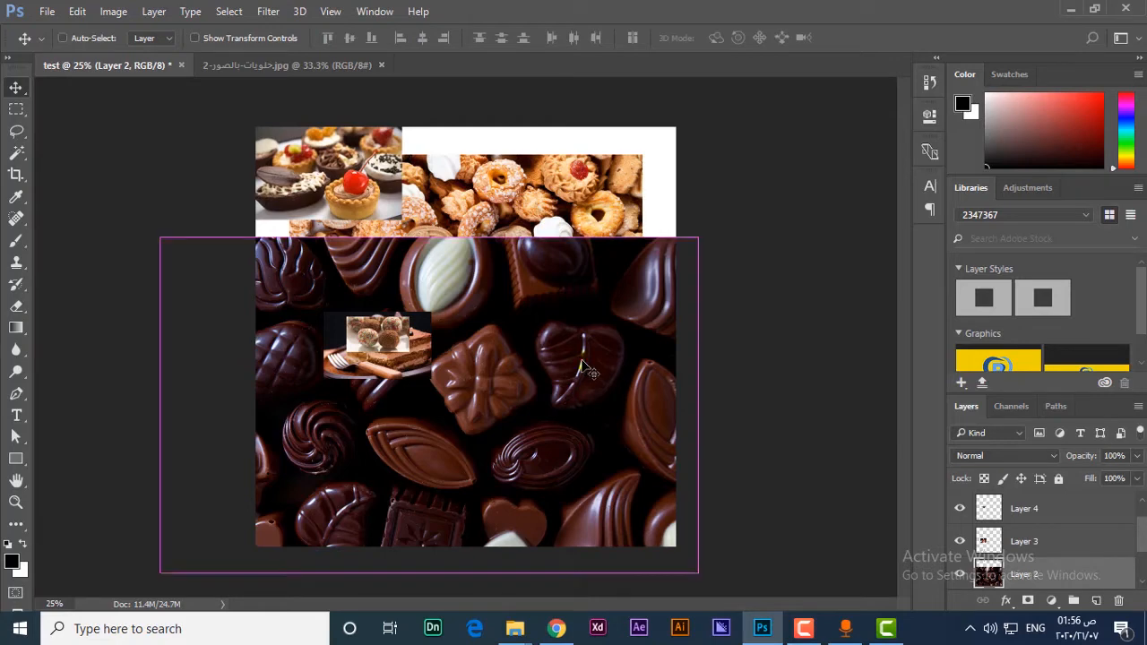
key("ctrl+t")
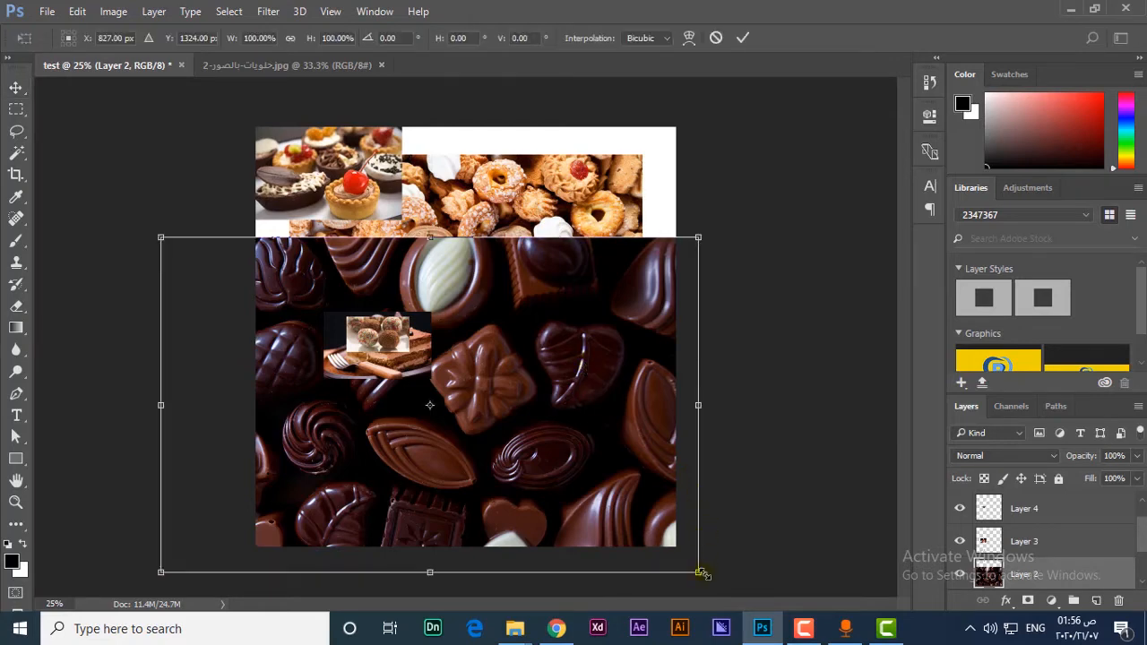
left_click_drag(698, 575, 565, 188)
left_click_drag(582, 233, 563, 223)
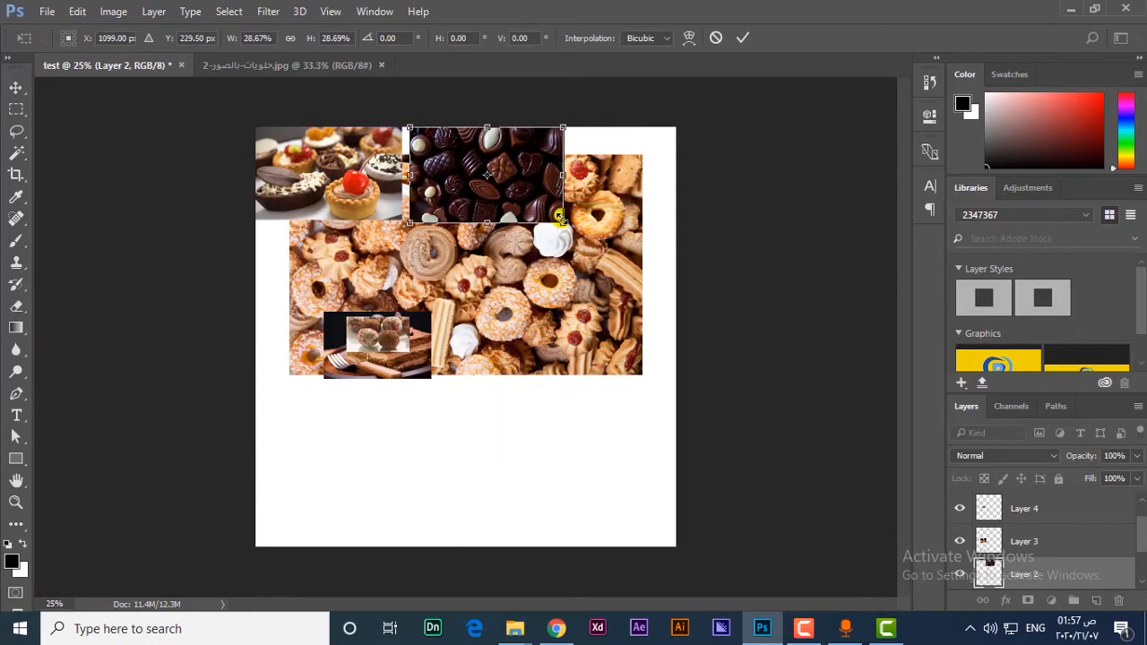
key("Return")
Scale the cookies layer down to the width of the tarts photo and place it directly below that photo.
left_click(587, 322)
key("ctrl+t")
left_click_drag(641, 374, 457, 270)
key("Return")
Place the truffles layer below the chocolates and stretch it to 244.67% width and 252.98% height to match their width.
key("ctrl+shift+alt+n")
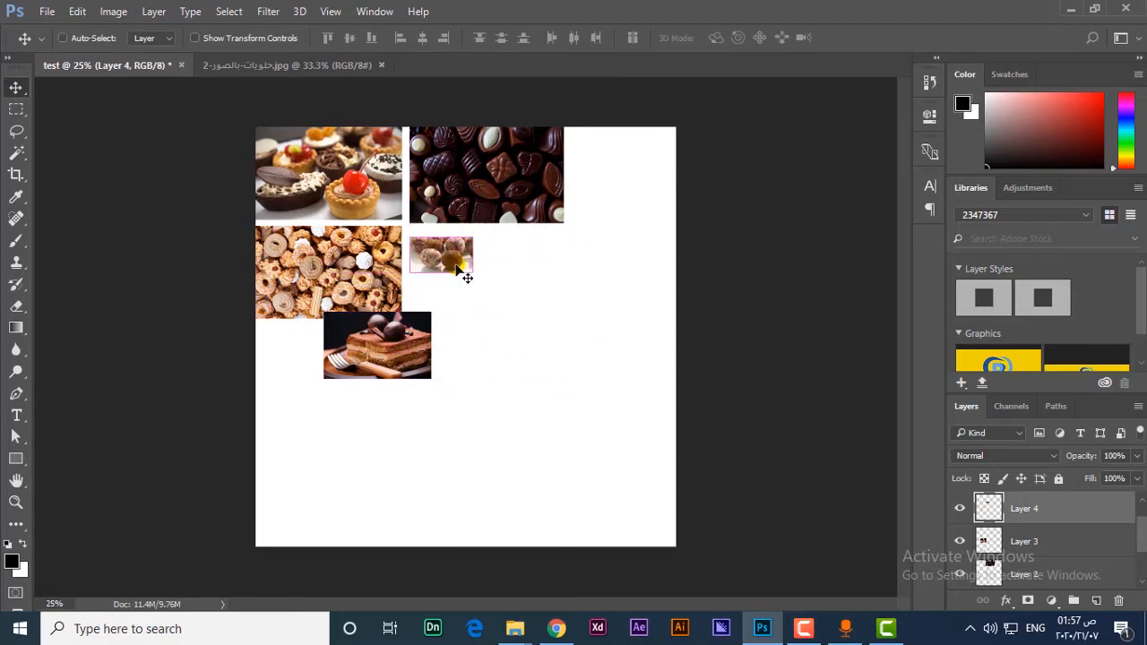
key("ctrl+t")
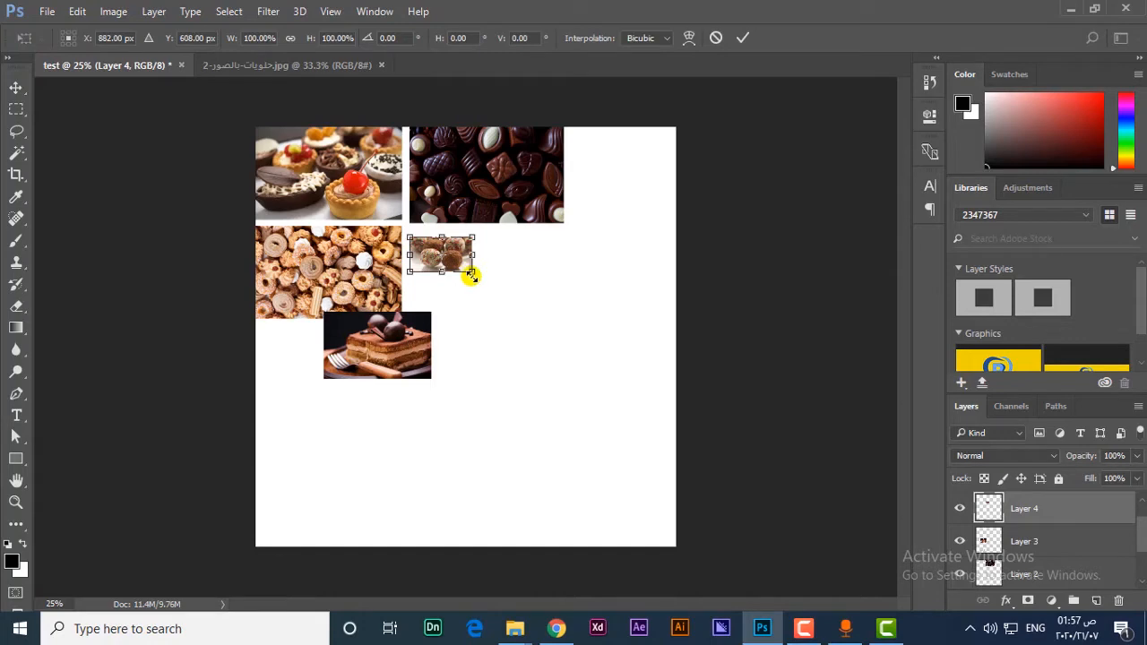
left_click_drag(472, 276, 560, 337)
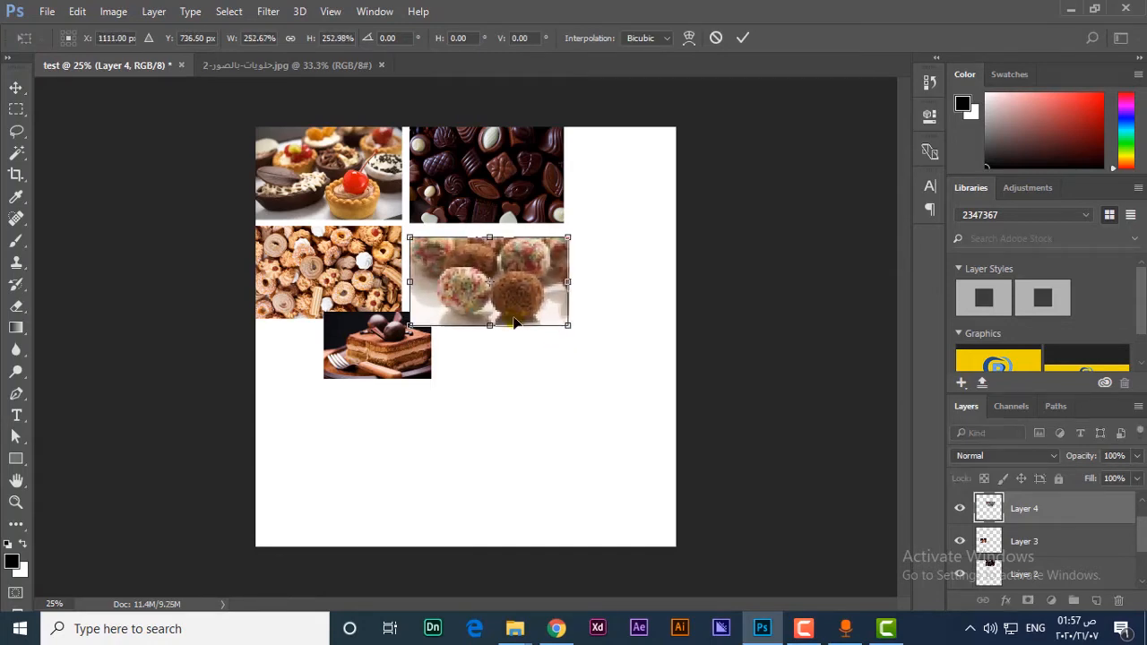
left_click_drag(524, 298, 523, 290)
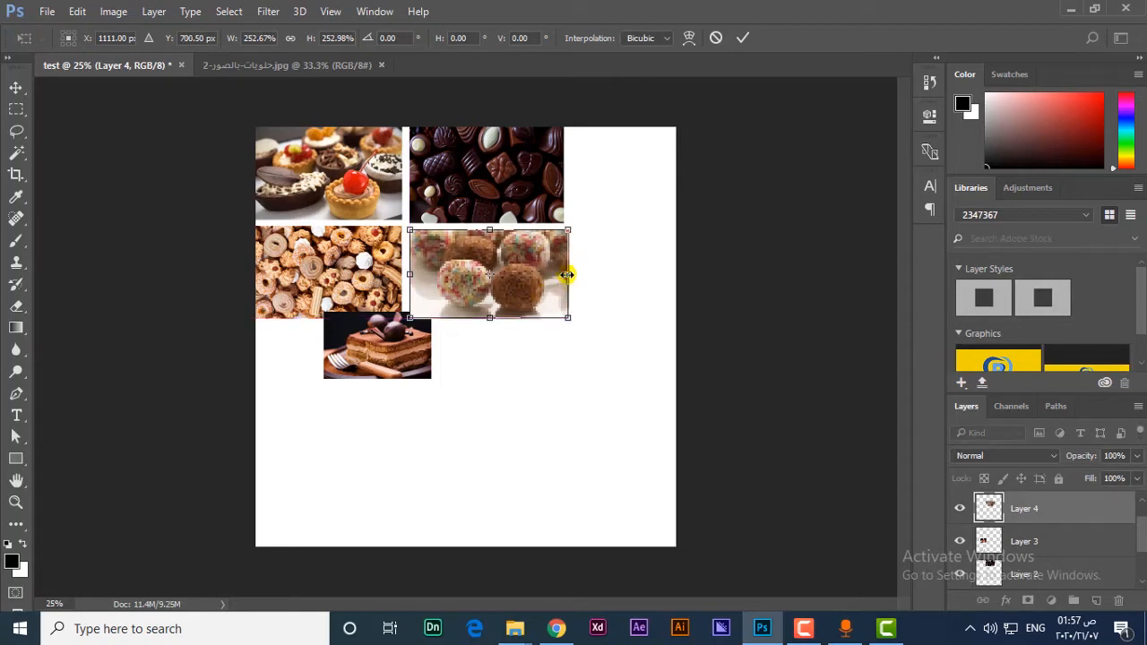
left_click_drag(567, 275, 562, 276)
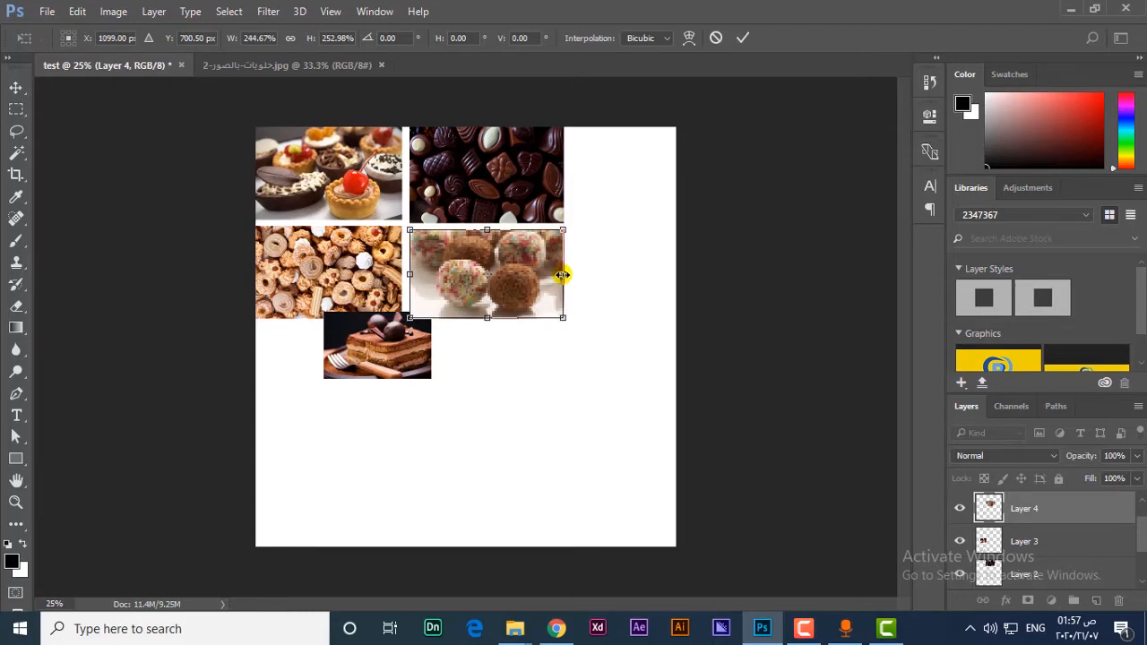
key("Return")
Move the cake layer directly below the cookies photo and enlarge it to about 136.3% to match the cookies' width.
left_click(394, 361)
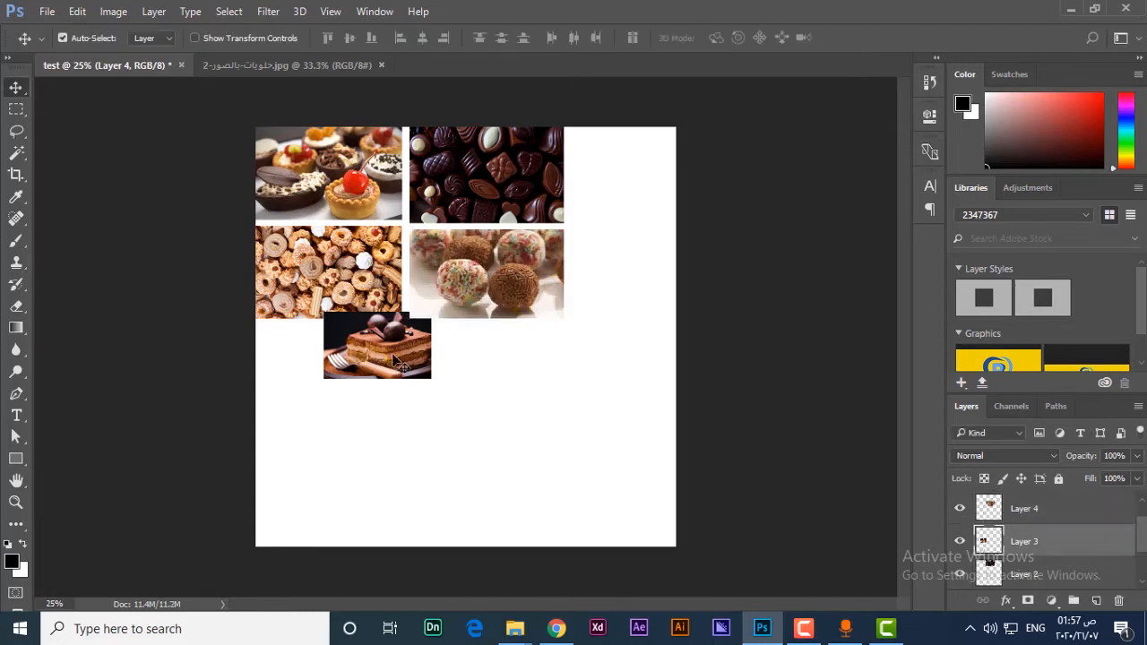
left_click_drag(394, 360, 332, 380)
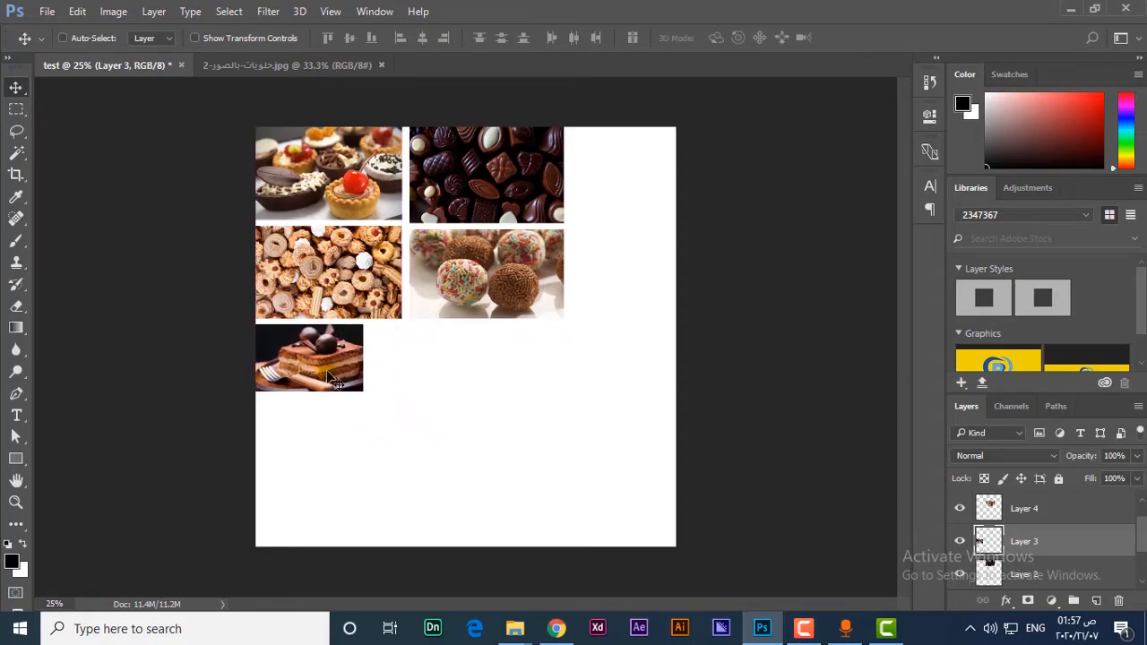
key("ctrl+t")
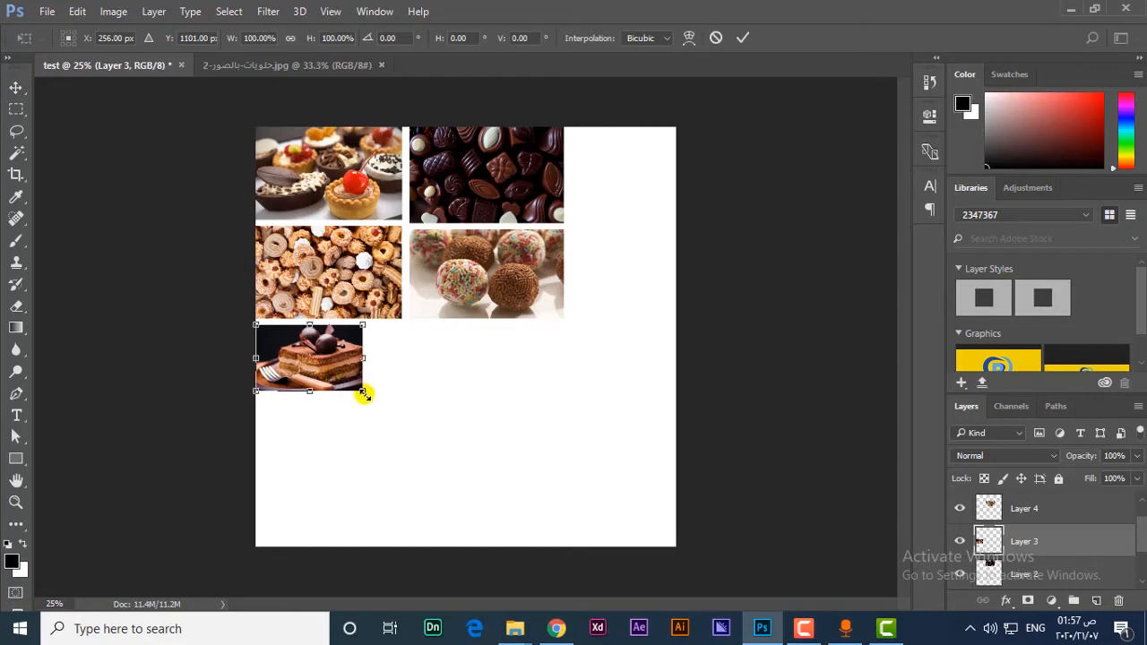
left_click_drag(362, 393, 405, 415)
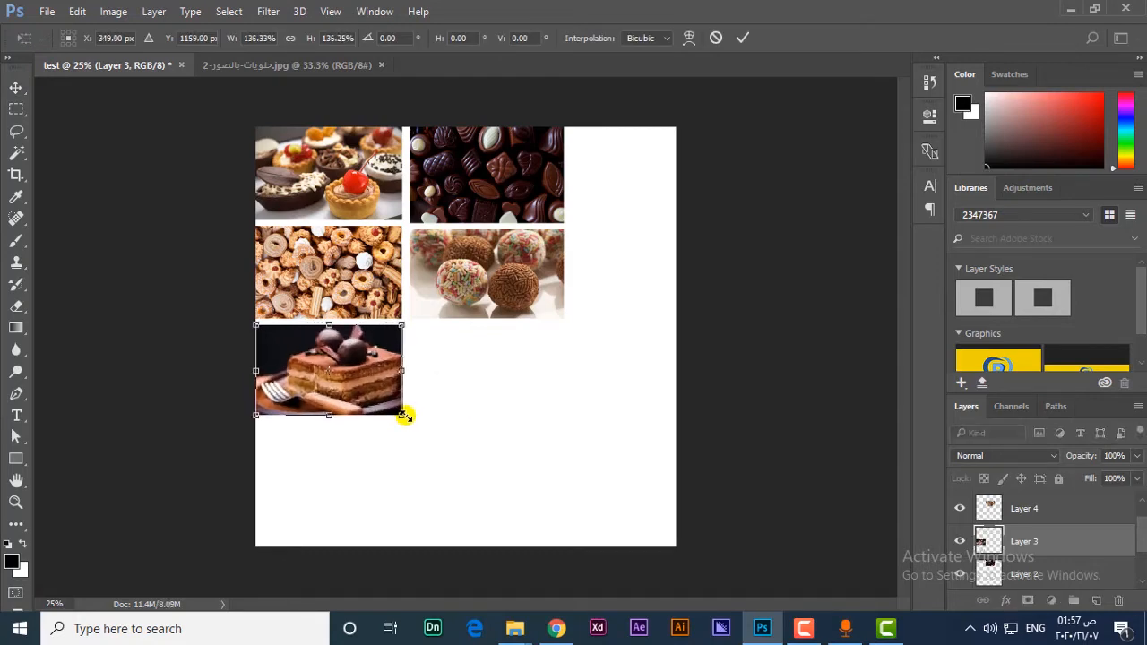
key("Return")
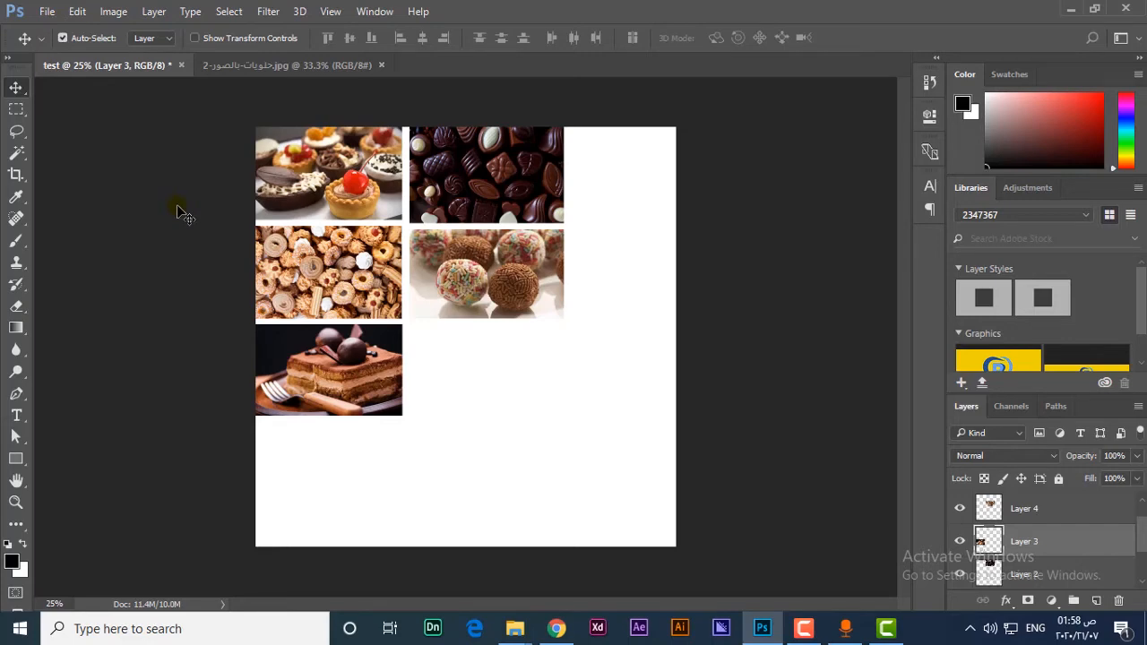
key("ctrl")
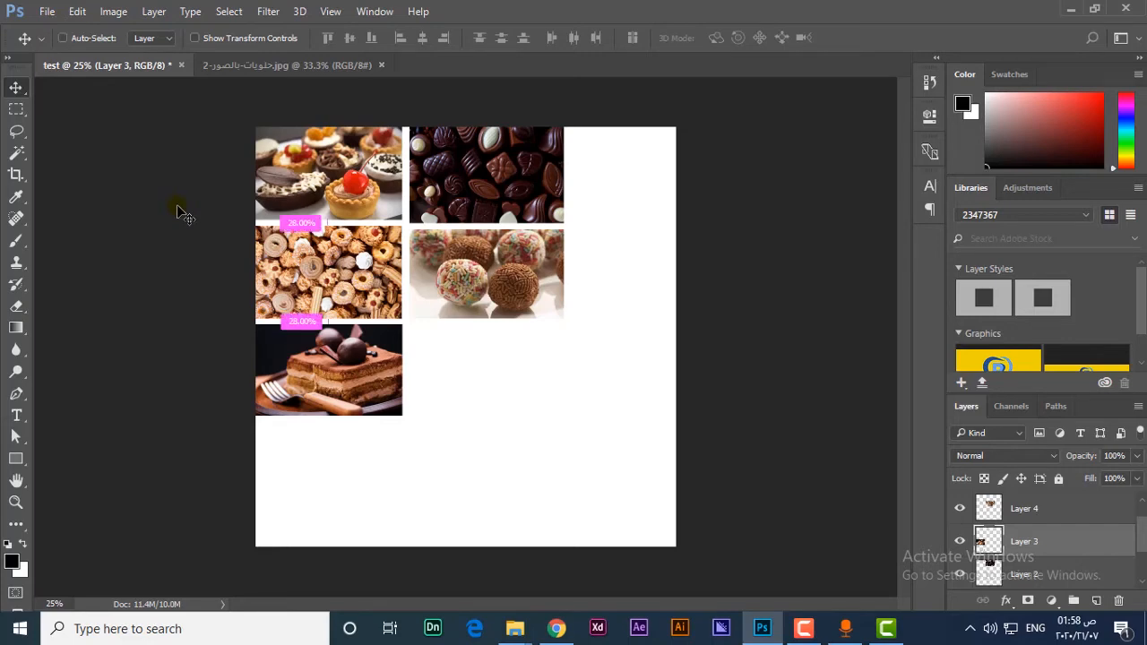
key("ctrl+s")
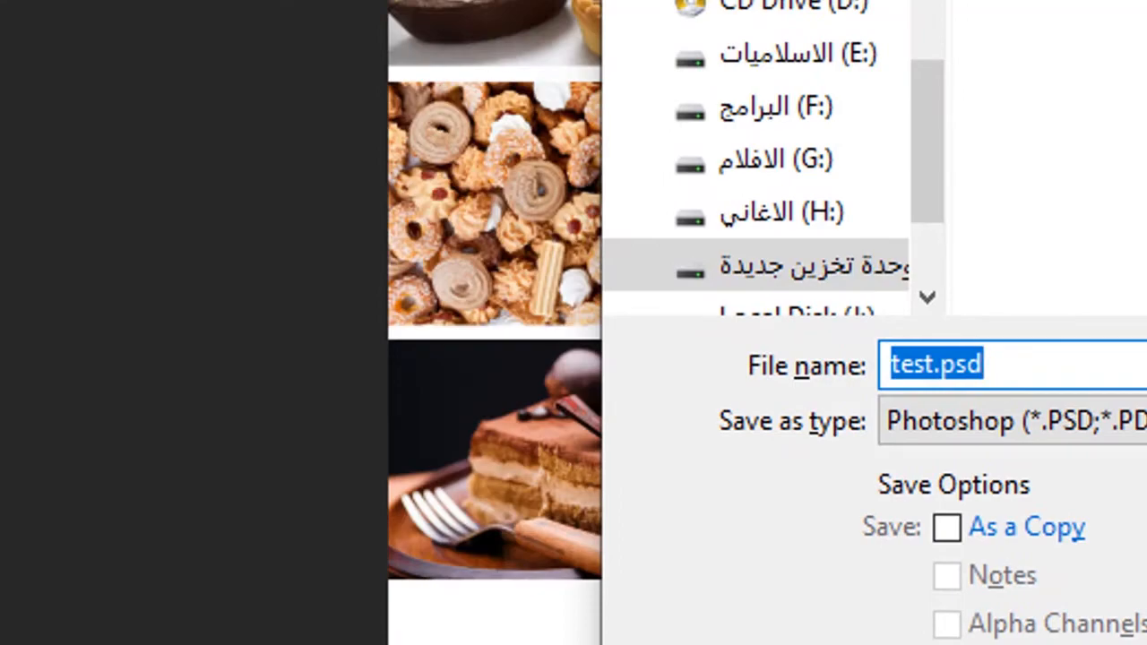
key("Return")
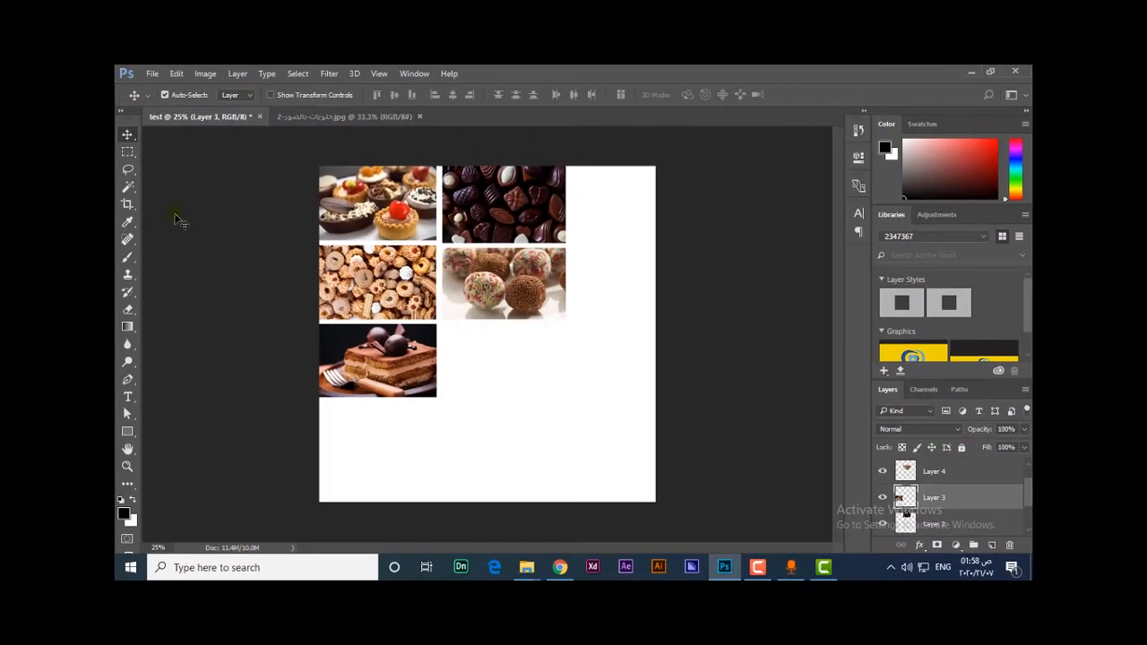
Save the collage in JPEG format as test.jpg in folder 2.
left_click(150, 73)
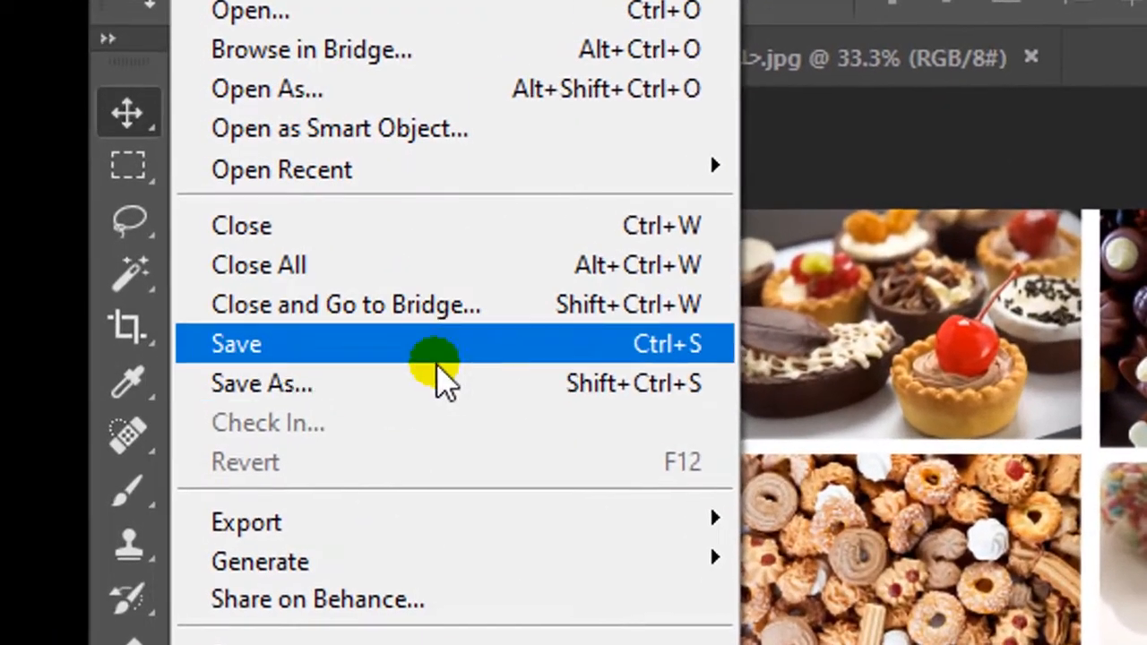
left_click(431, 347)
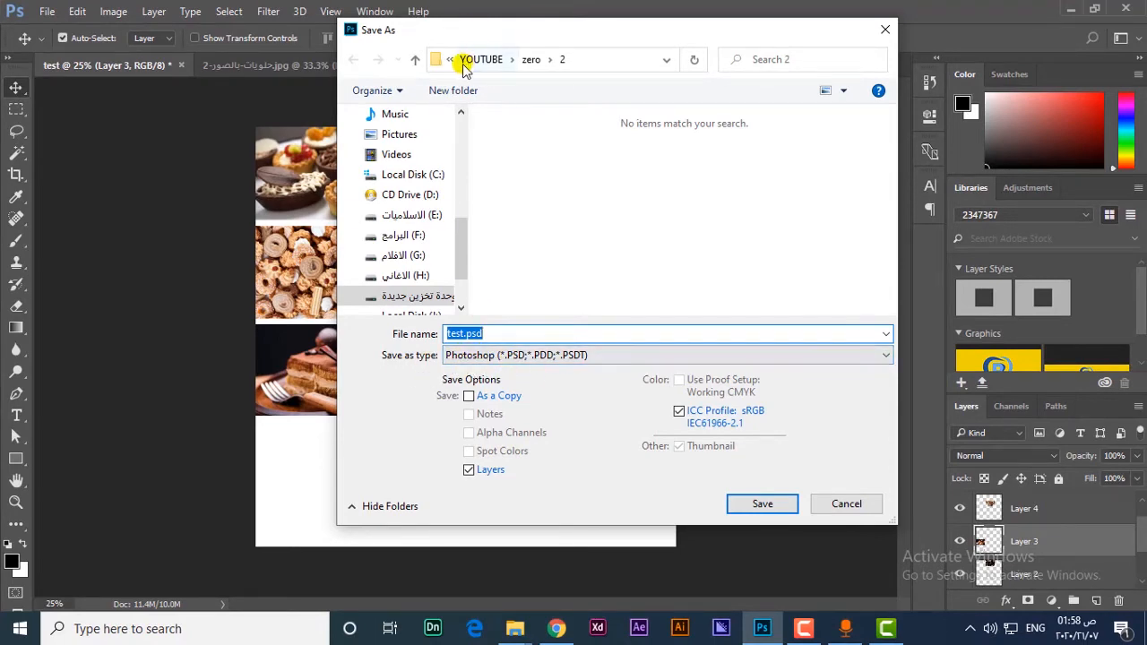
left_click_drag(456, 35, 639, 69)
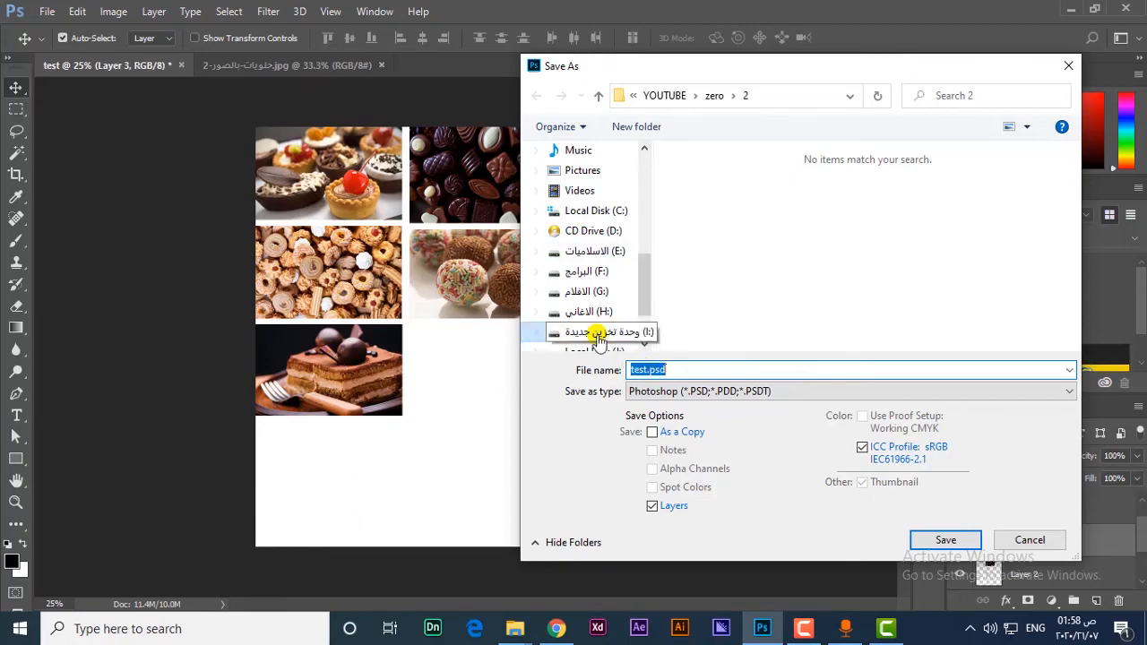
left_click(656, 397)
left_click(656, 397)
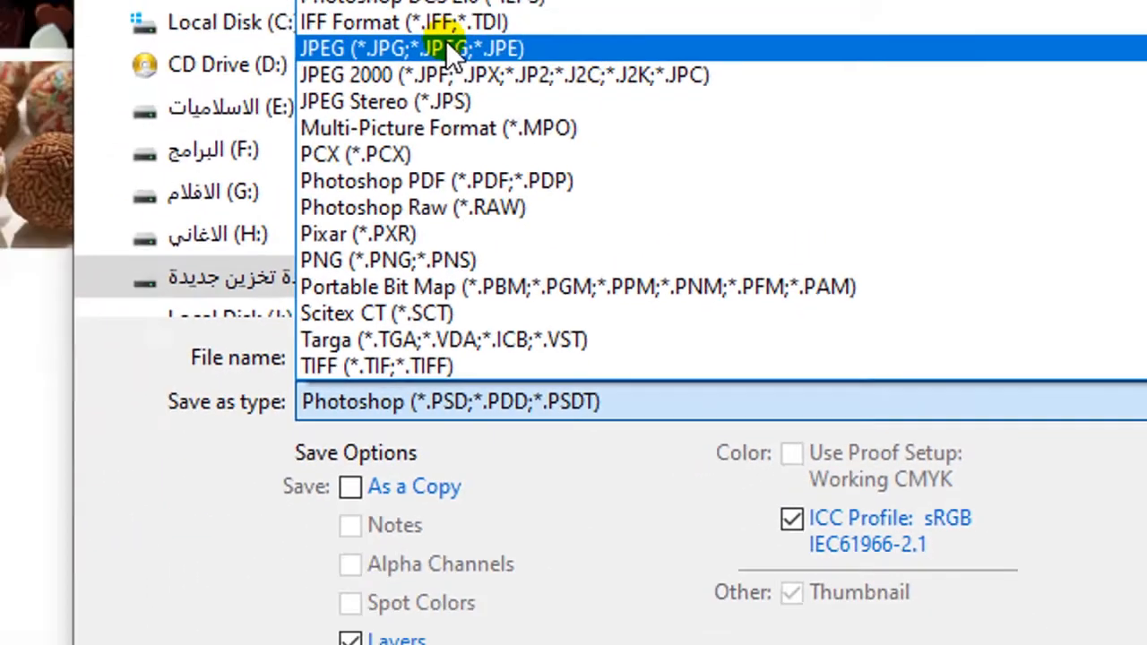
left_click(439, 45)
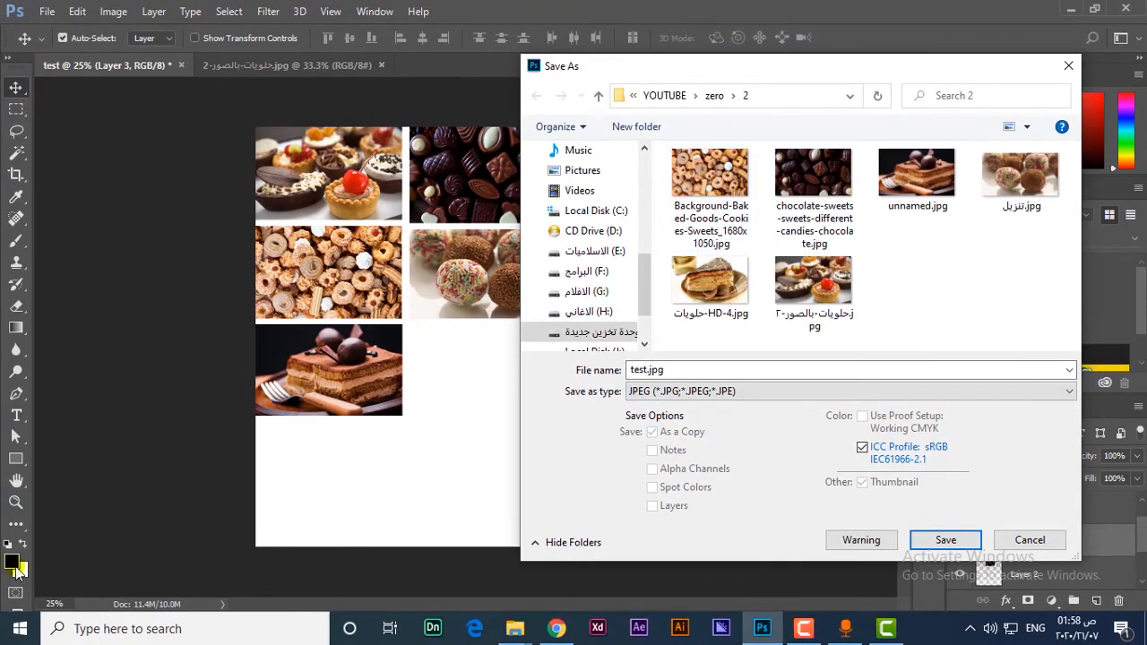
left_click(947, 541)
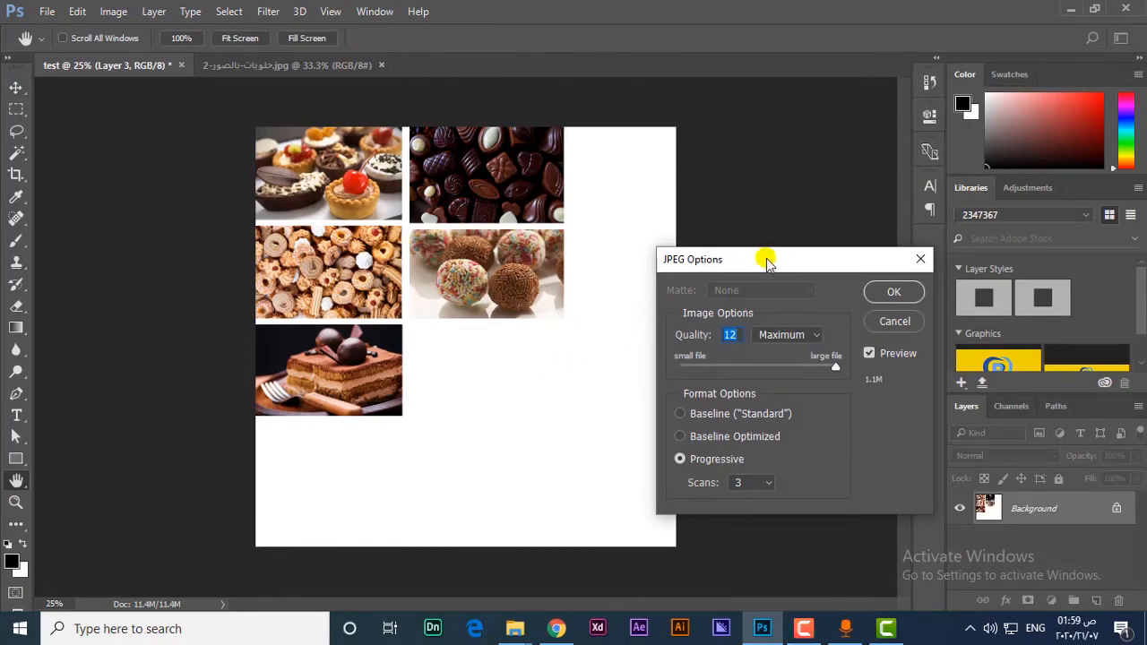
Try JPEG quality 4 for comparison, and export the image at quality 12 (Maximum).
left_click_drag(767, 260, 571, 240)
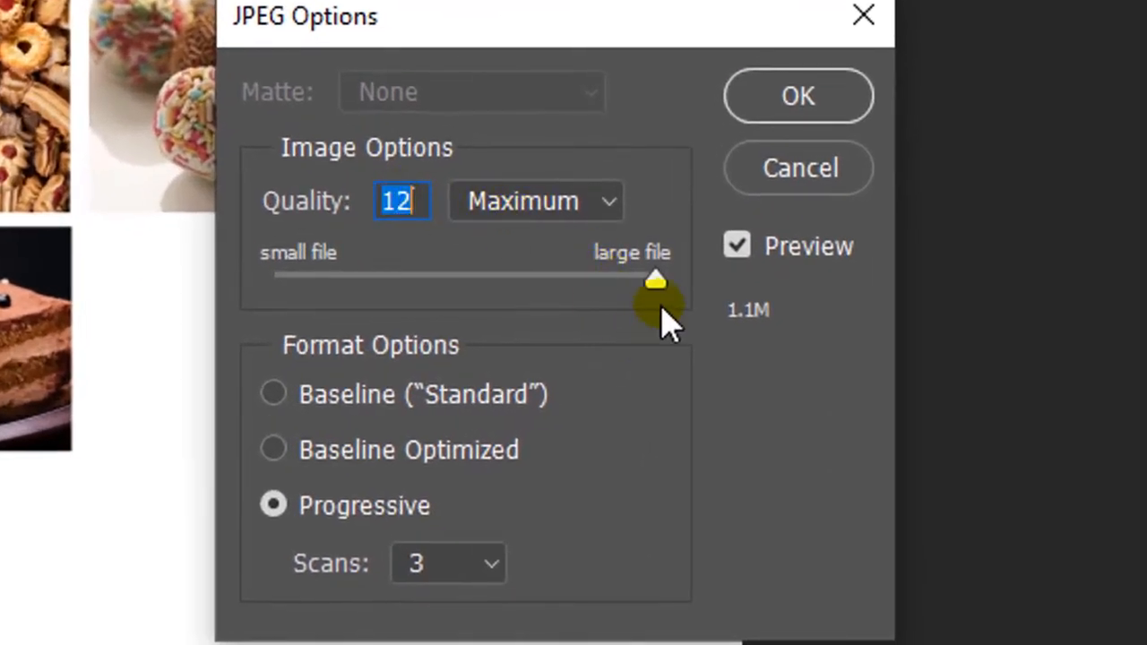
left_click_drag(659, 280, 414, 285)
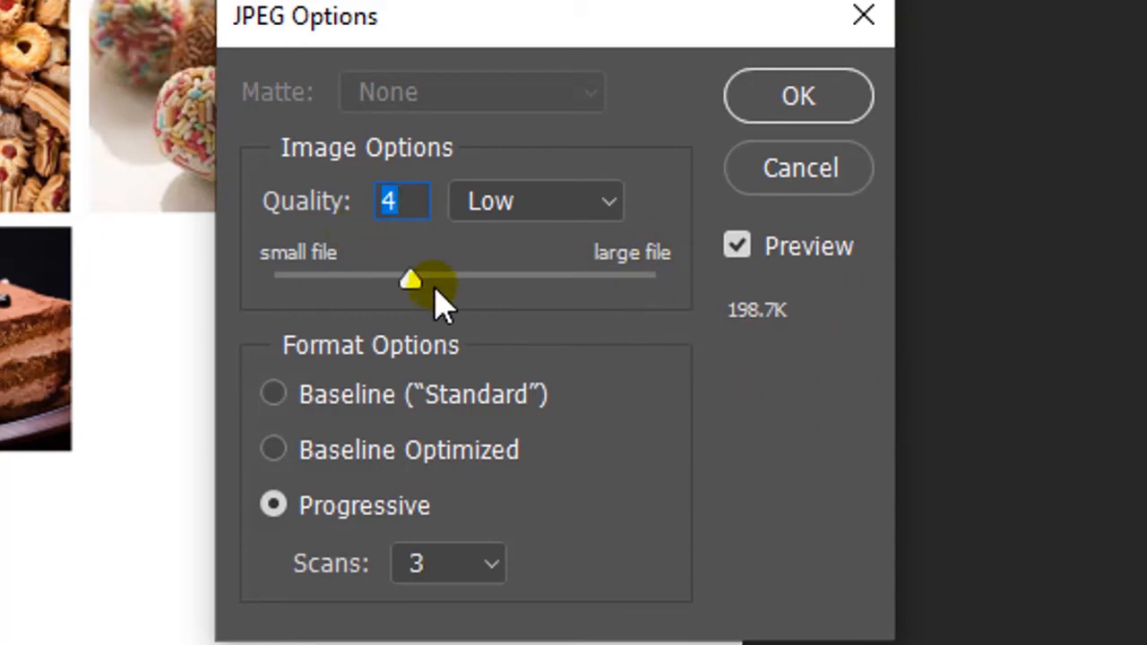
left_click_drag(417, 297, 699, 328)
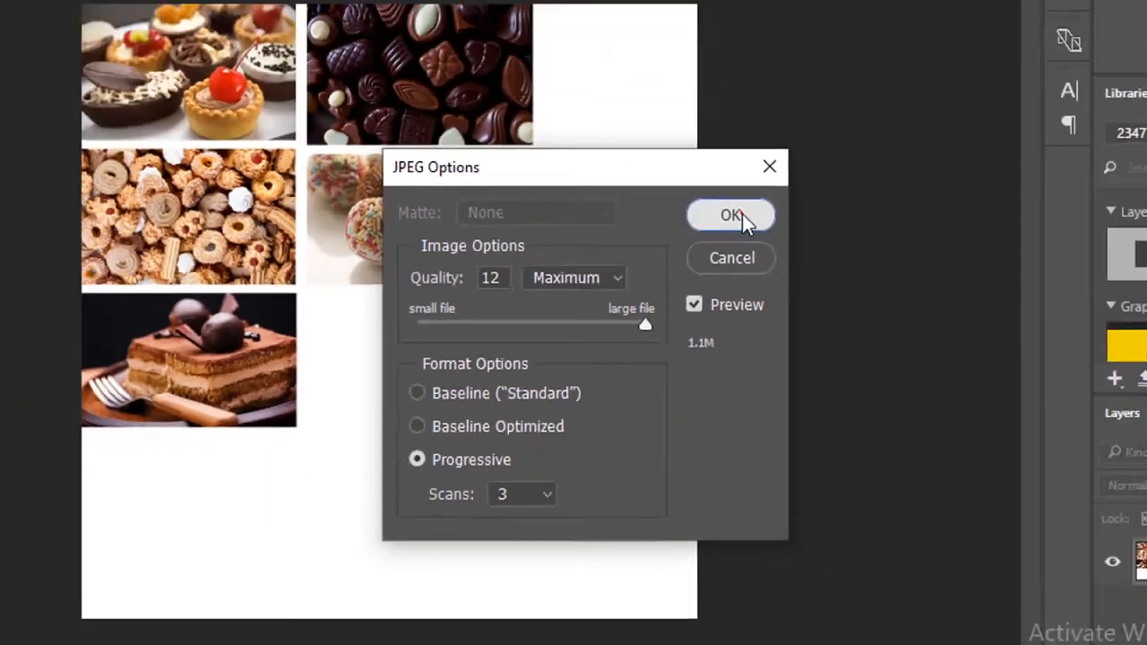
left_click(802, 104)
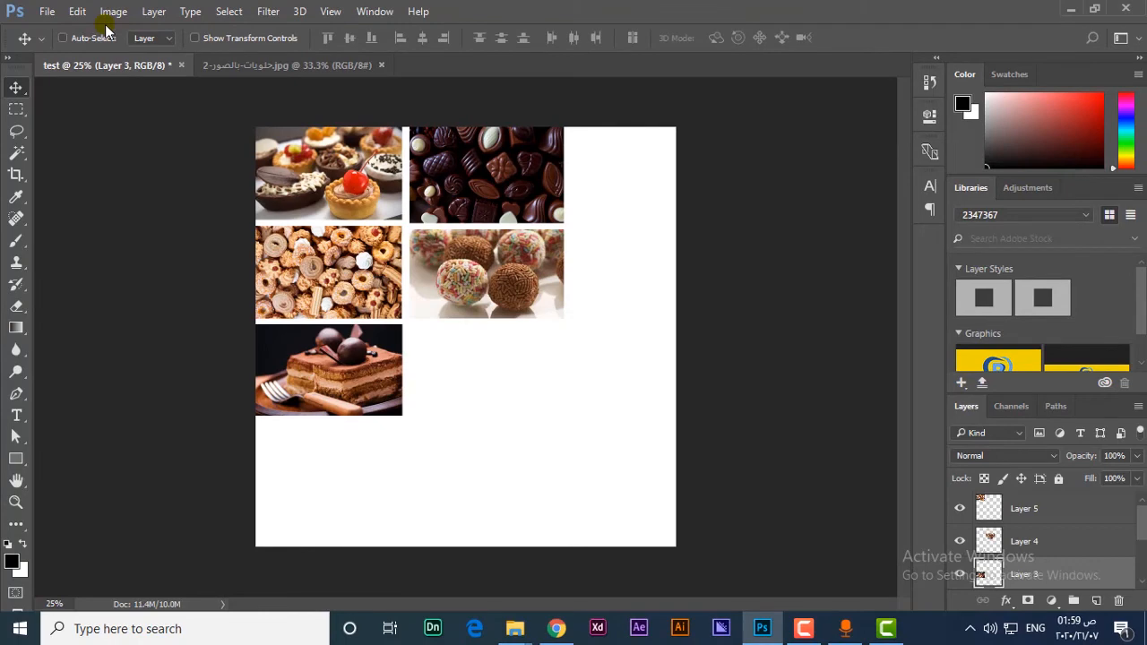
Open the exported test.jpg and close the original tarts photo document.
key("ctrl+o")
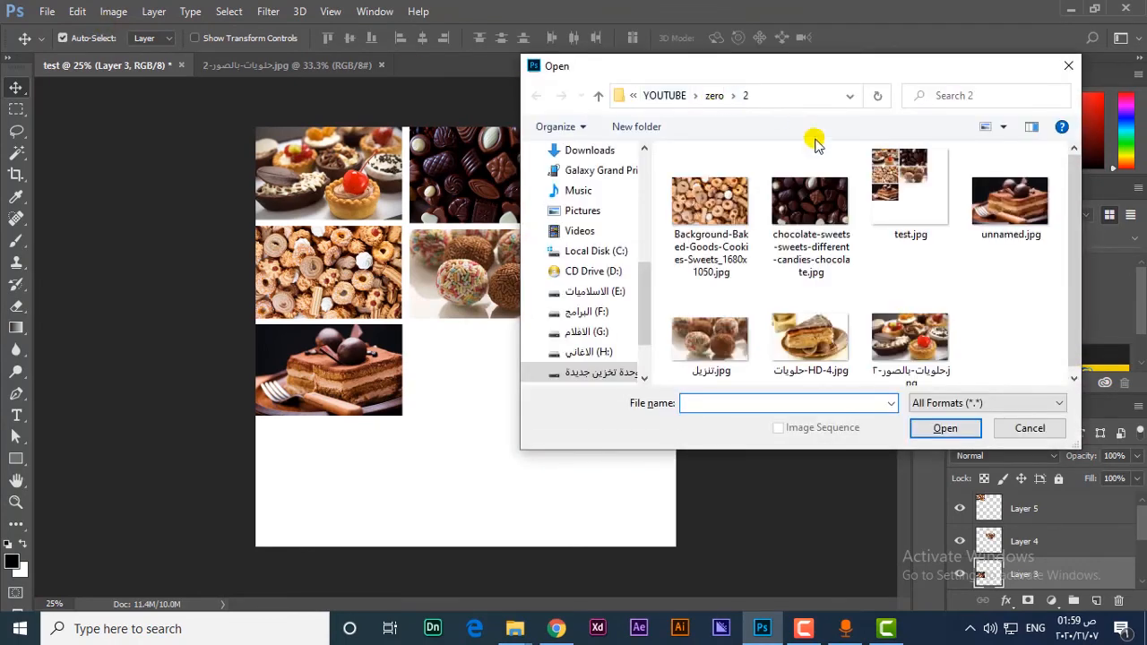
double_click(935, 197)
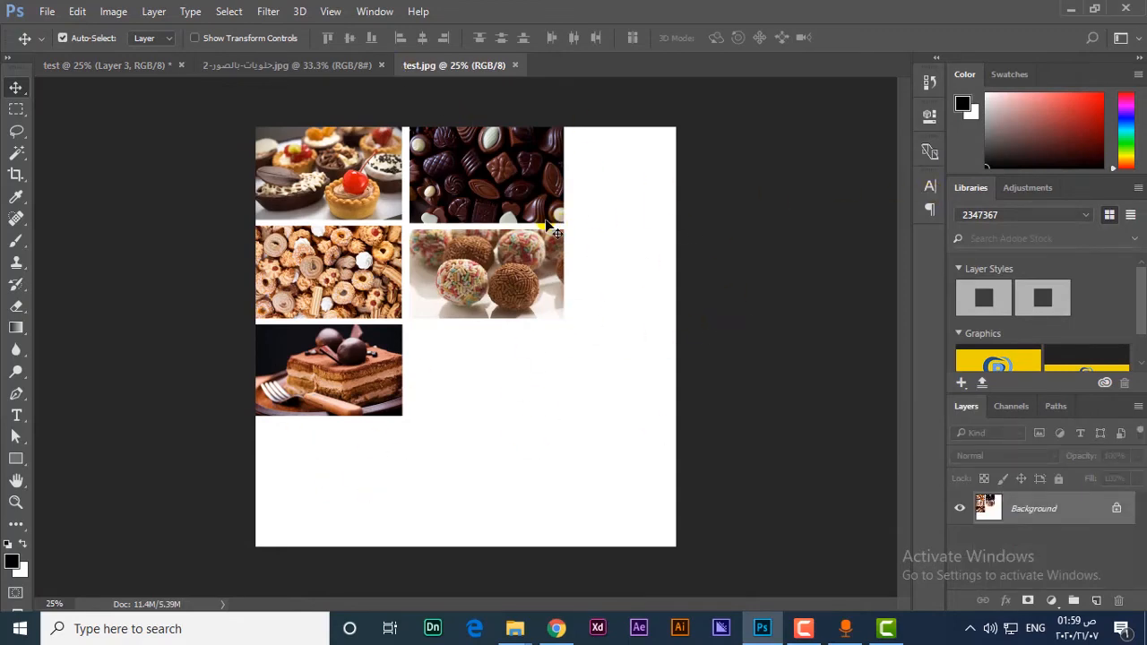
left_click(328, 67)
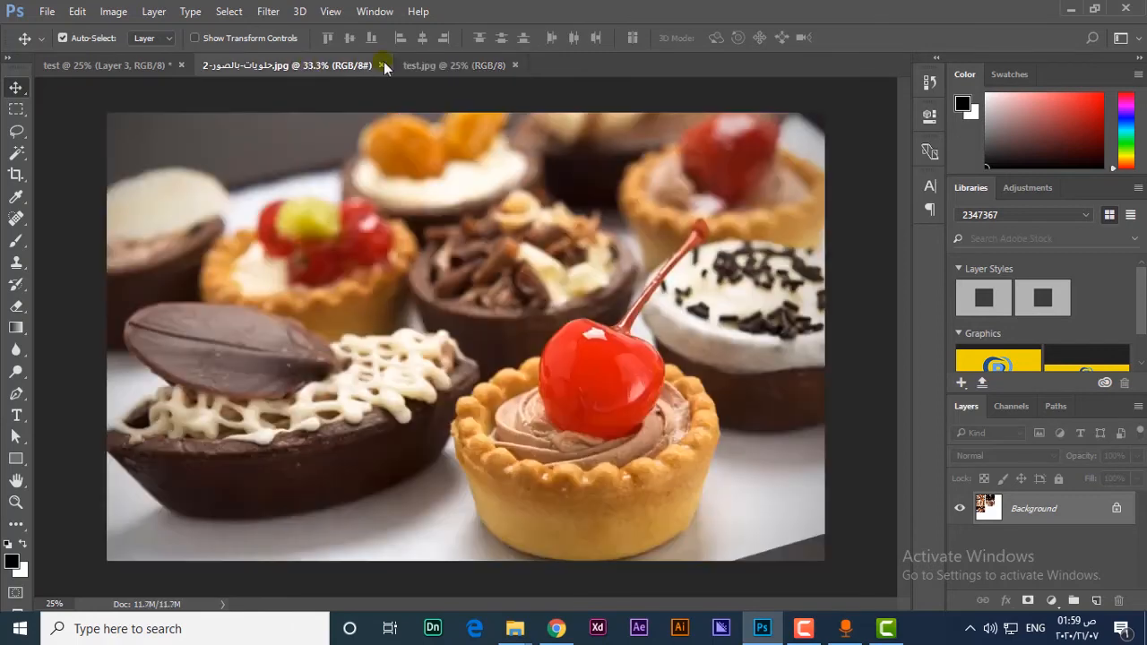
left_click(380, 64)
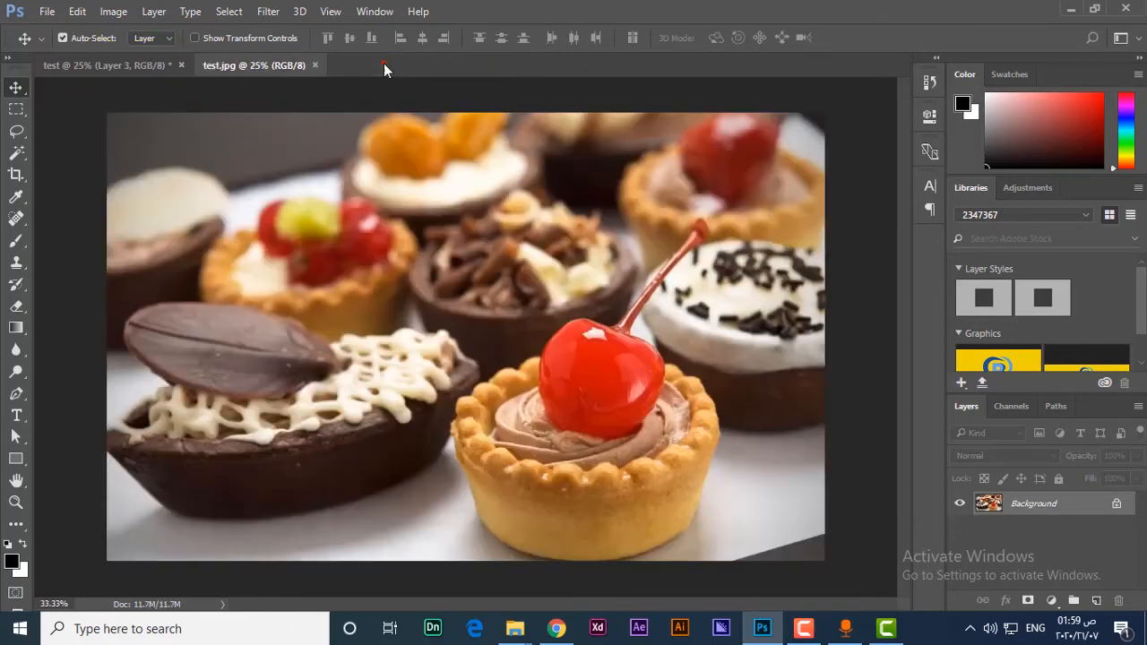
Return to the layered test document and hide its Background layer.
left_click(116, 61)
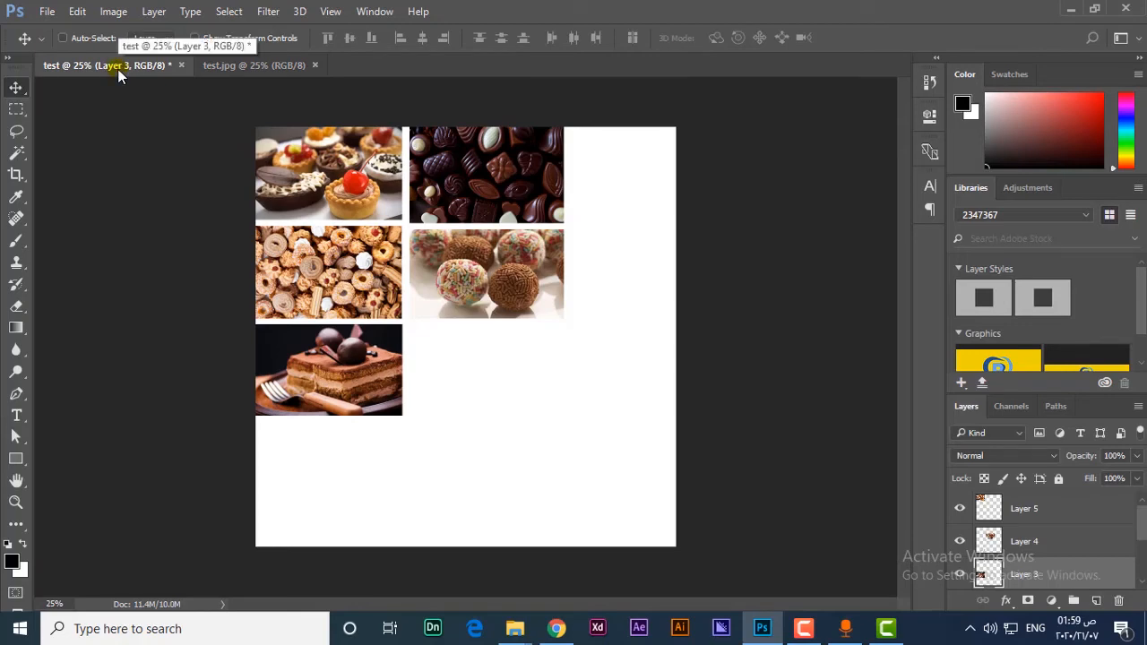
key("ctrl+s")
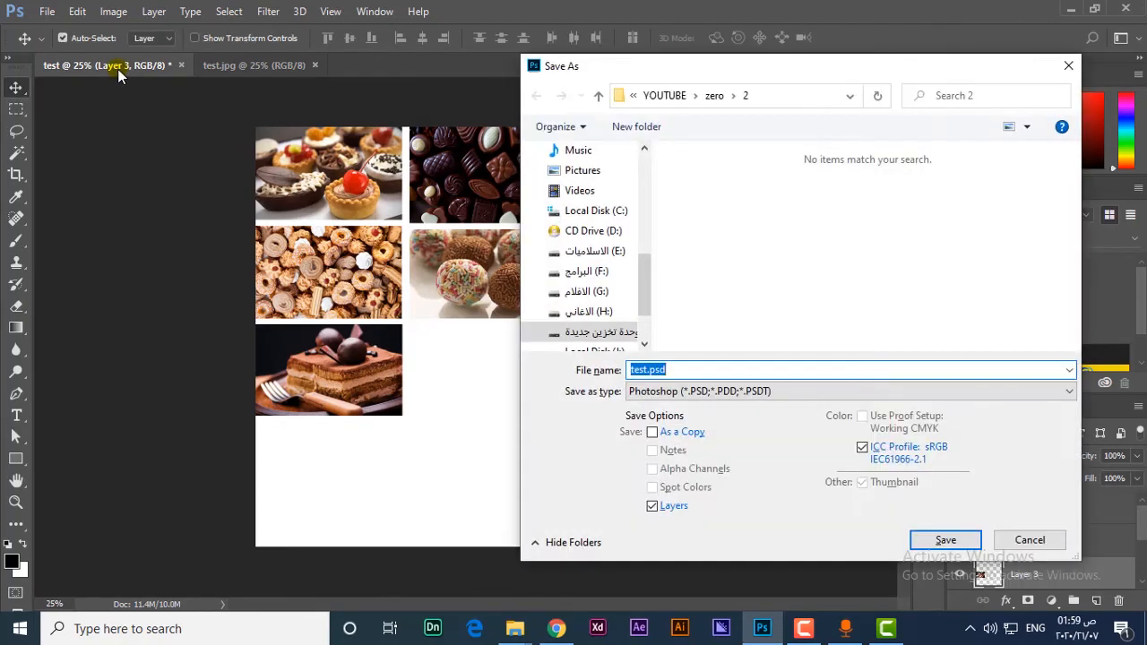
left_click(638, 391)
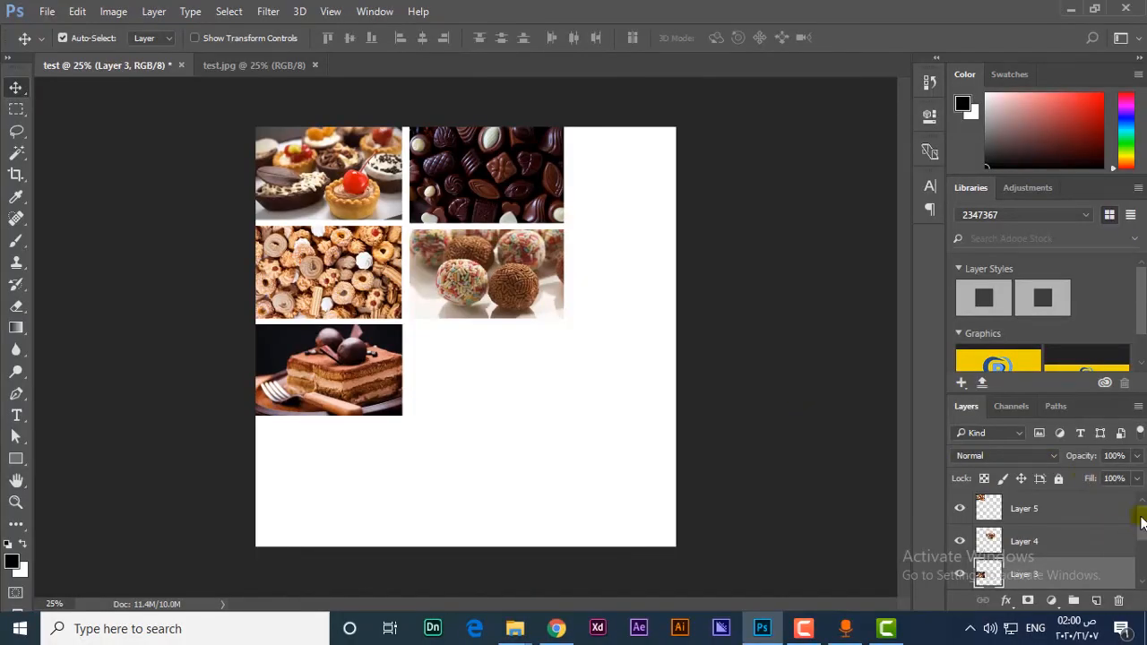
scroll(1141, 523, "down", 3)
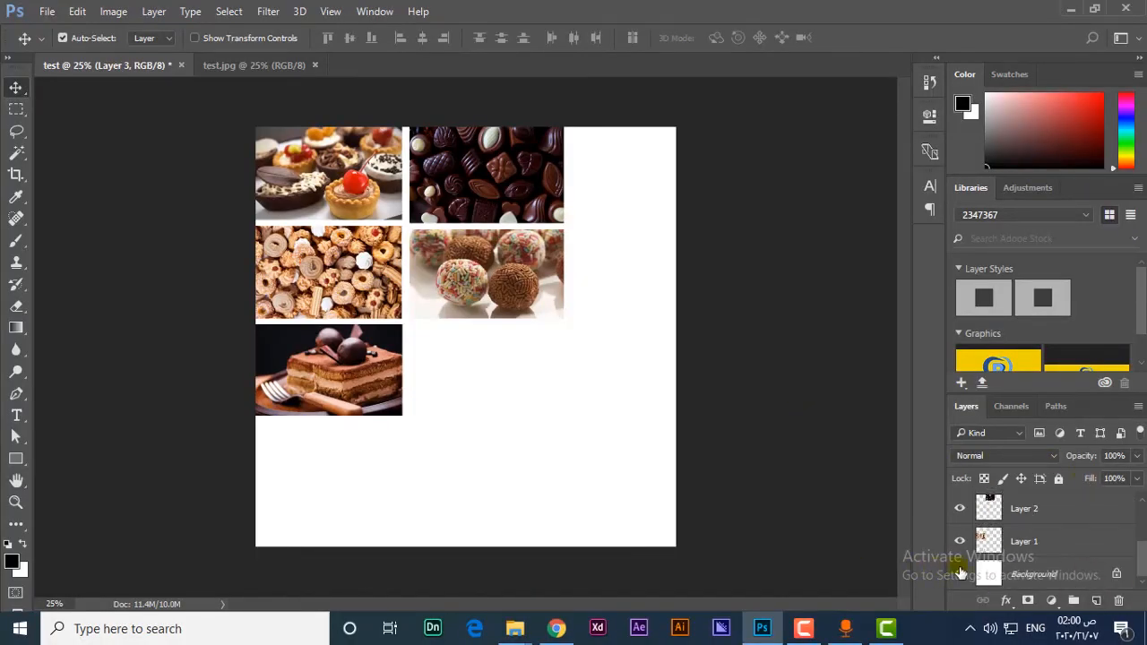
left_click(958, 577)
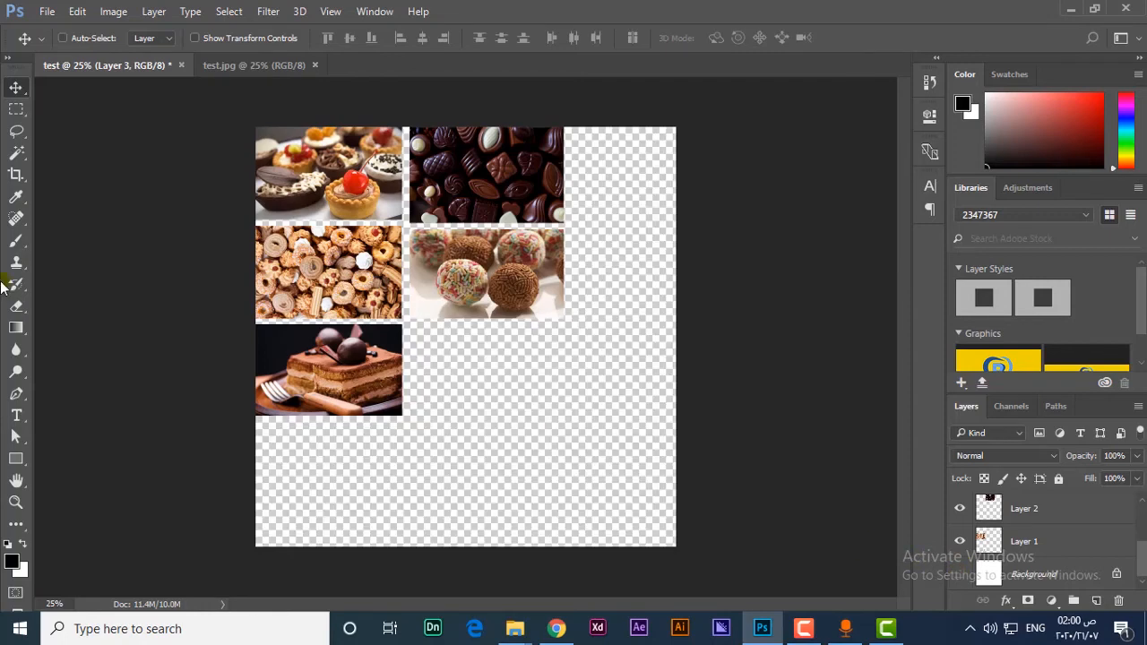
Save the collage with its transparent background in PNG format as test.png, replacing the existing file.
key("ctrl+s")
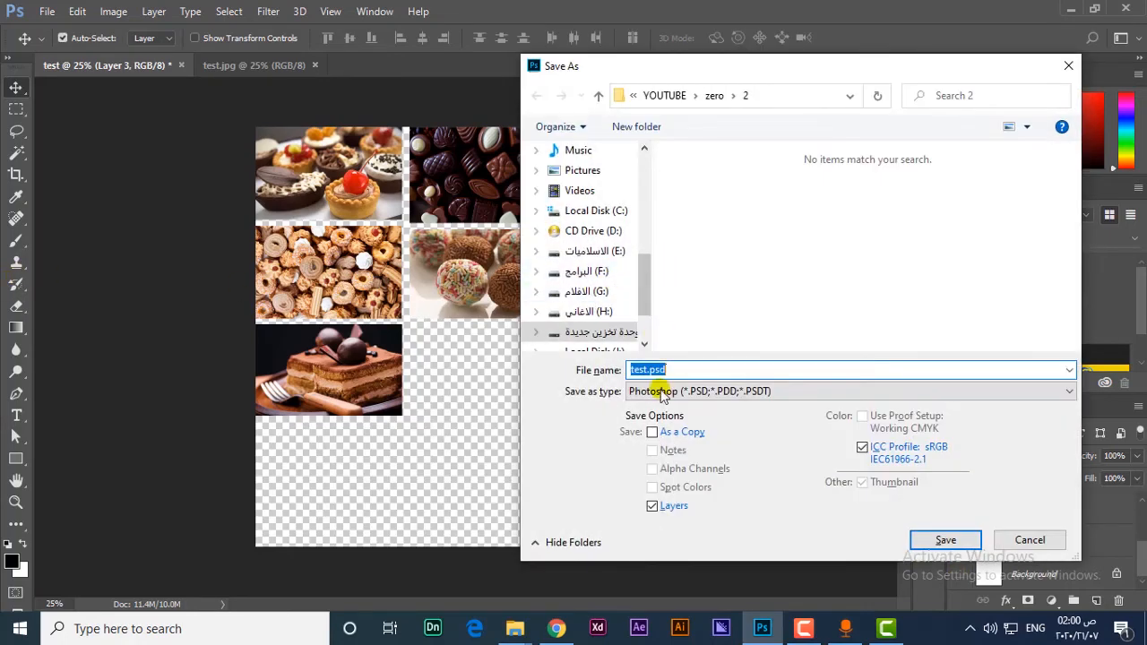
left_click(662, 392)
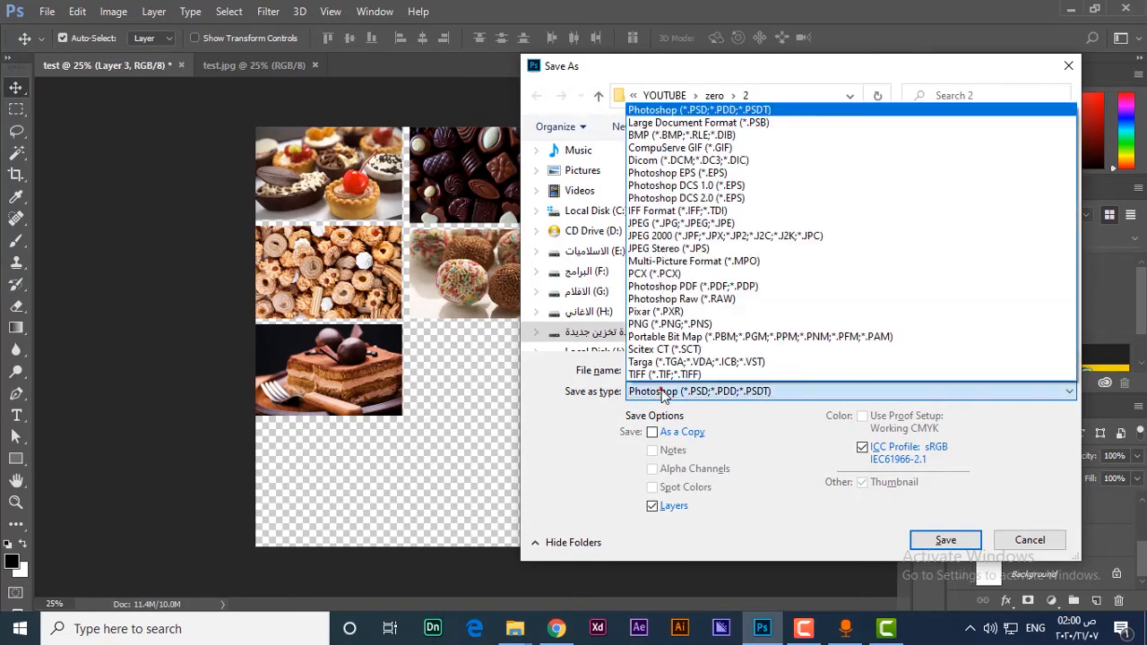
left_click(660, 323)
left_click(942, 540)
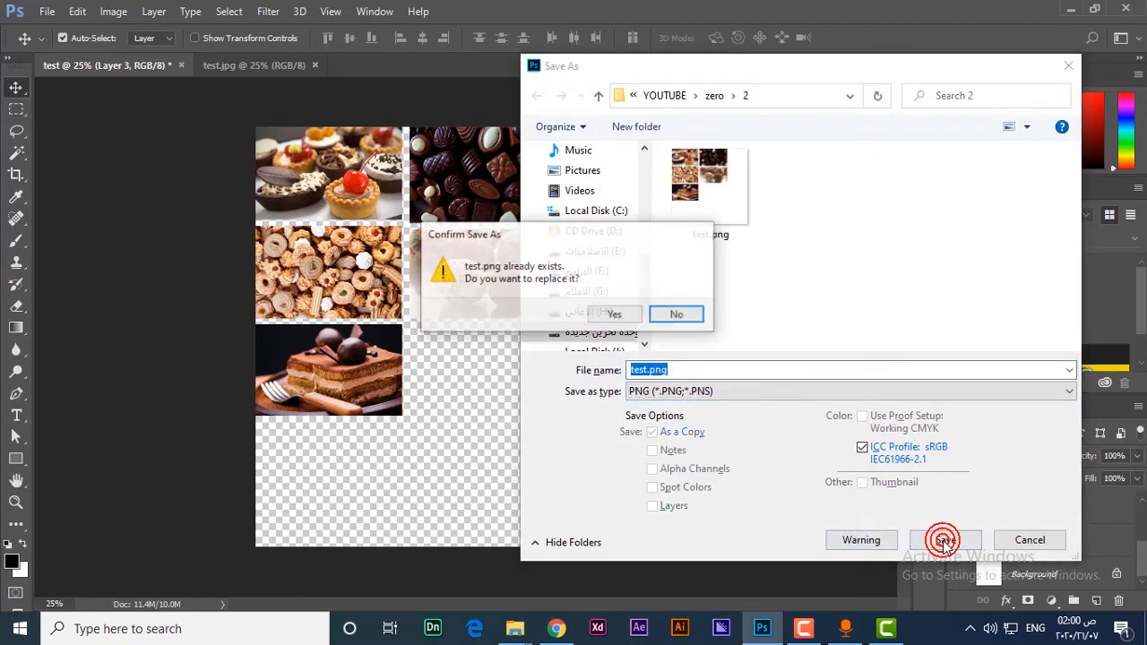
left_click(610, 315)
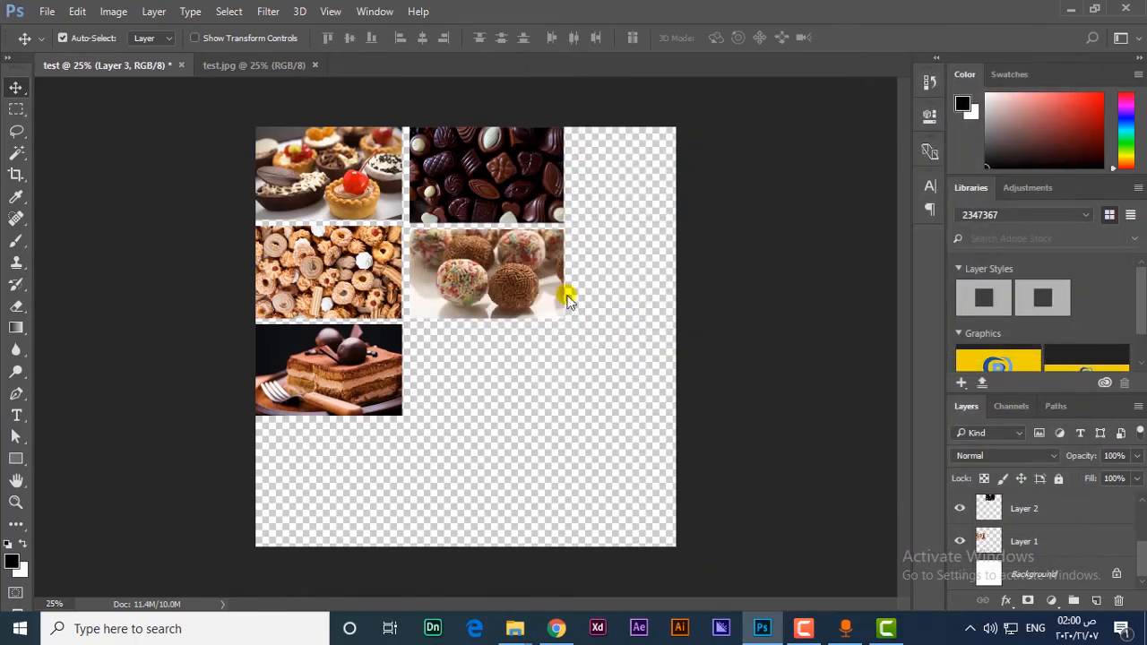
left_click(604, 201)
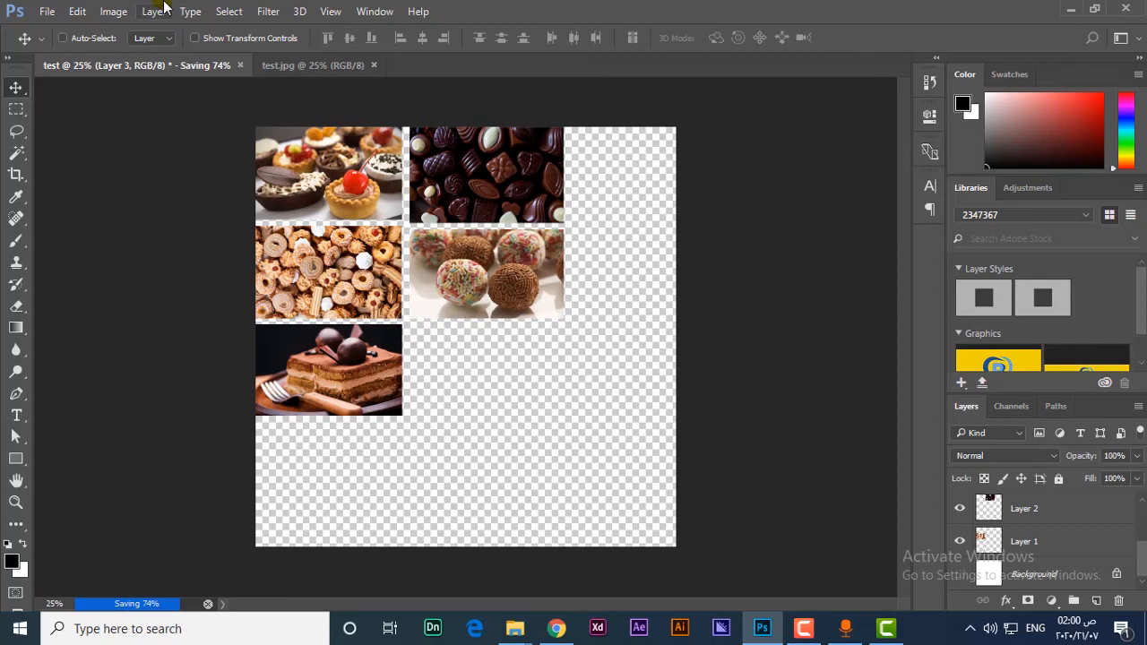
Open test.png and copy its transparent collage layer into test.jpg, positioned over the background collage.
key("ctrl+o")
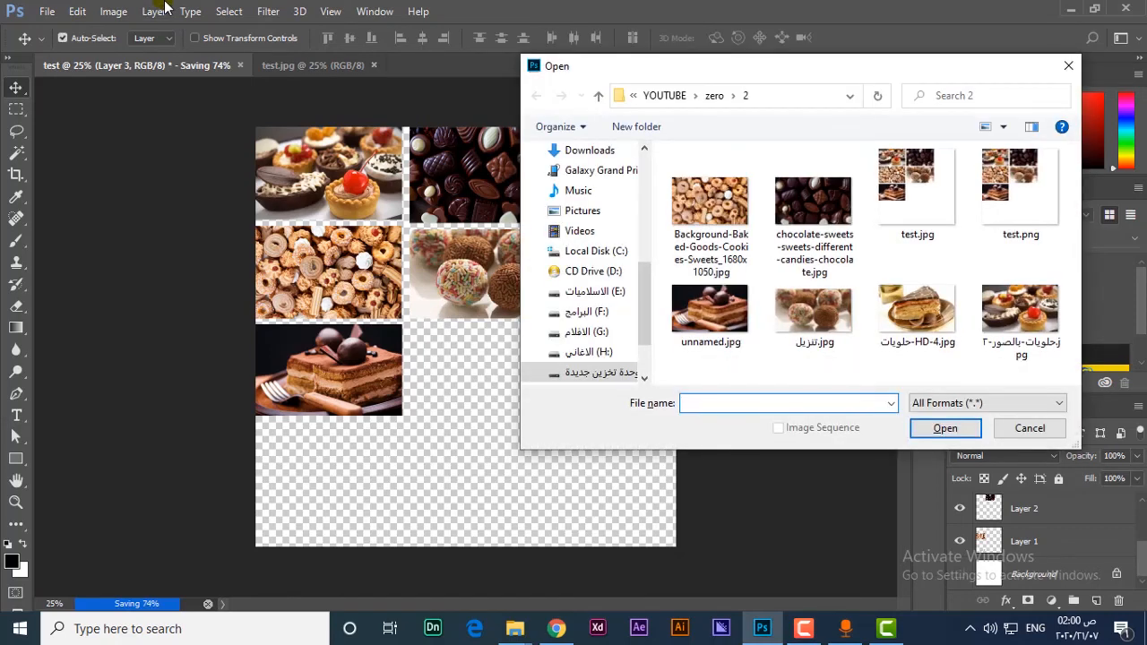
double_click(1030, 185)
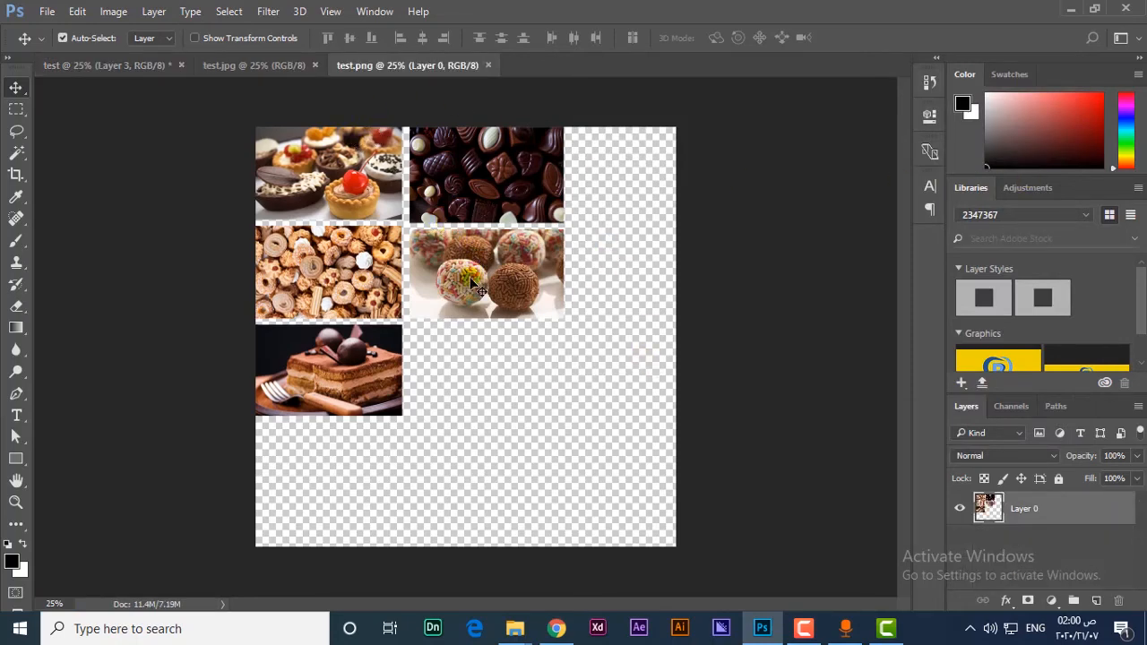
left_click_drag(472, 283, 124, 79)
left_click(242, 69)
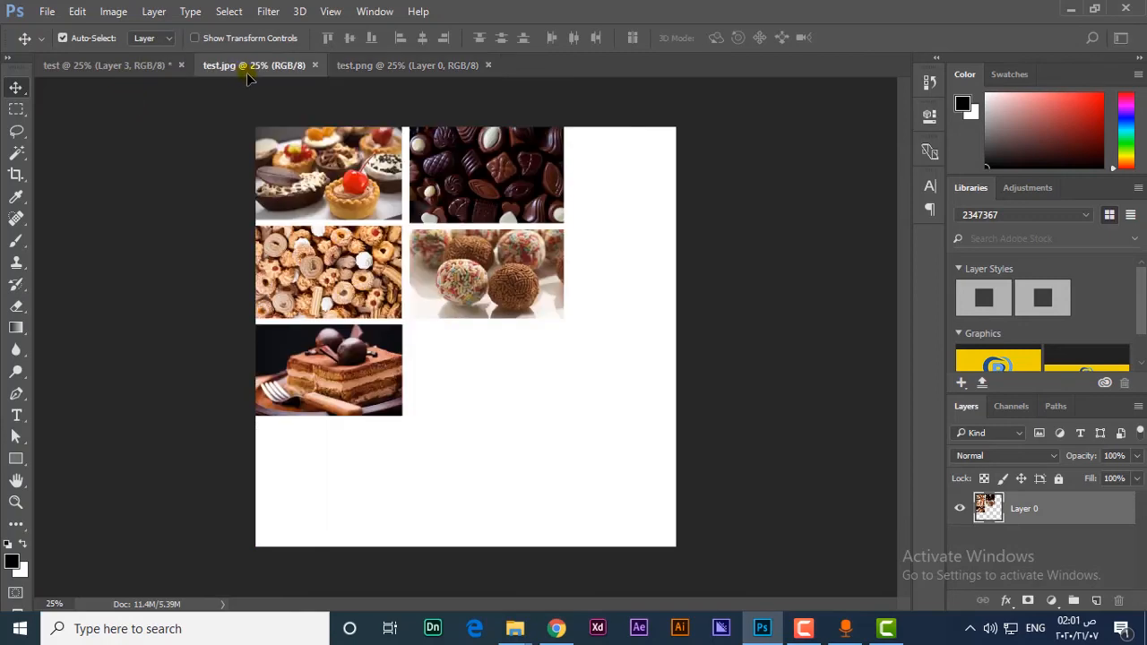
left_click_drag(249, 78, 555, 379)
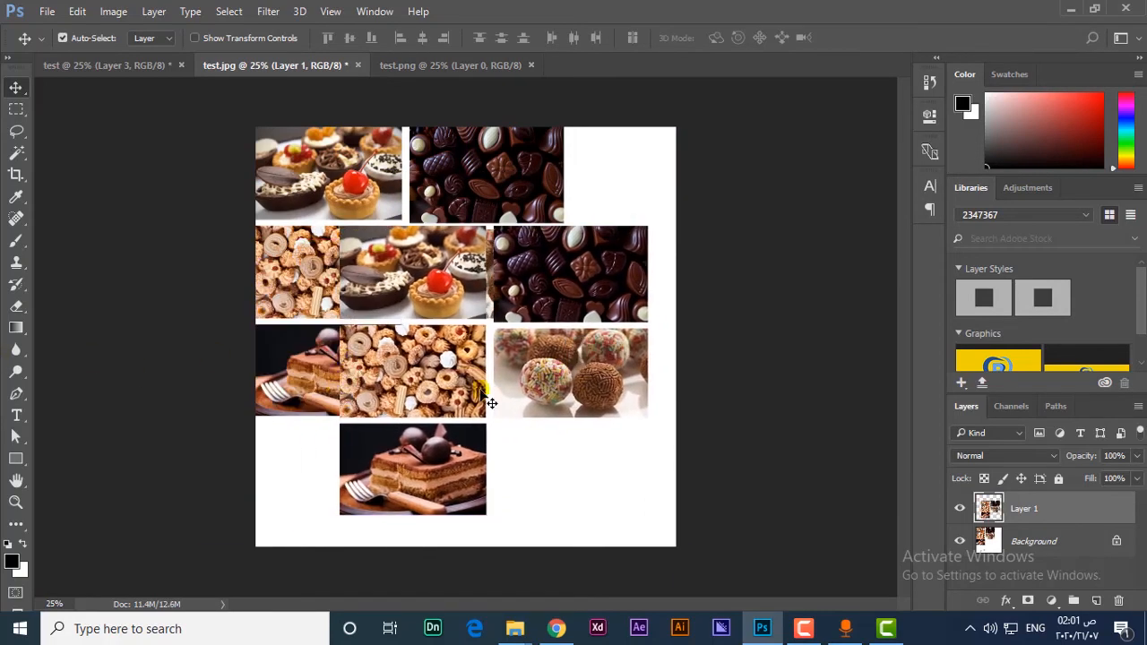
left_click_drag(429, 460, 479, 267)
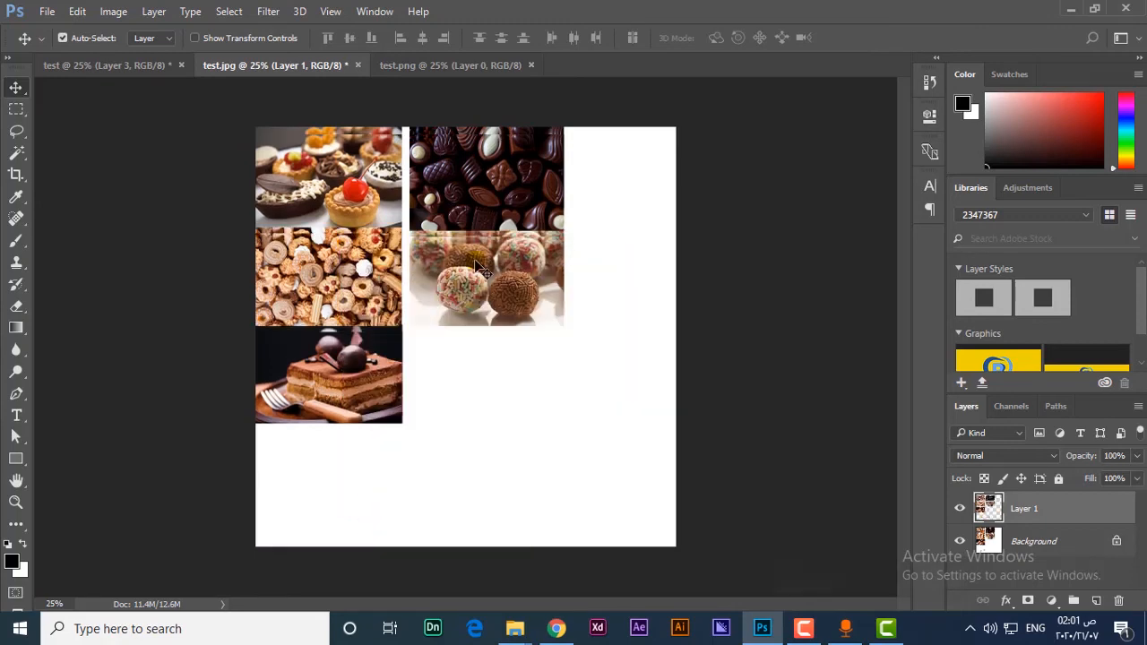